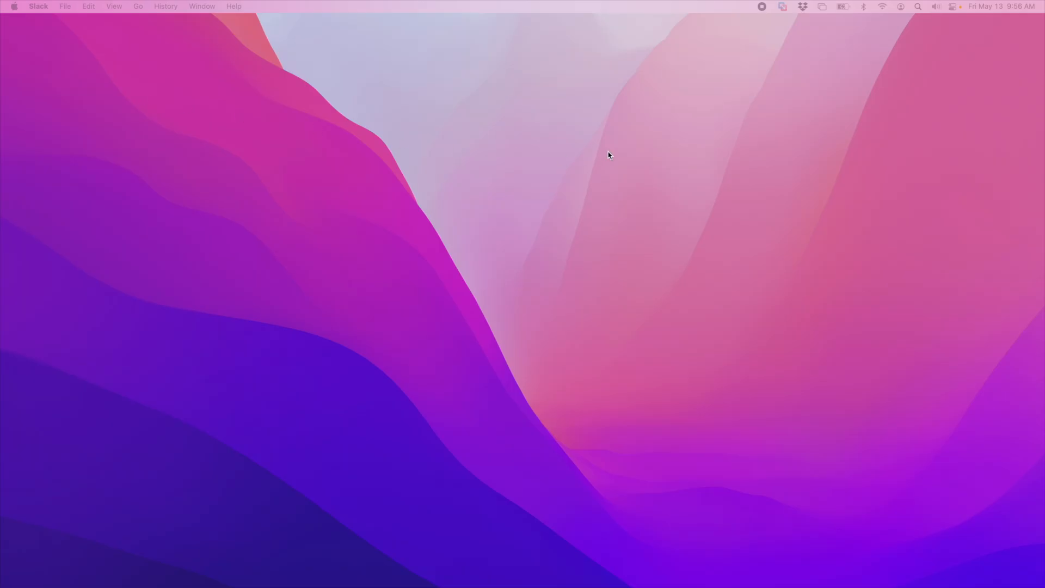
Search the Mac for "audio" and launch Audio MIDI Setup.
{"action": "left_click", "coordinate": [918, 7]}
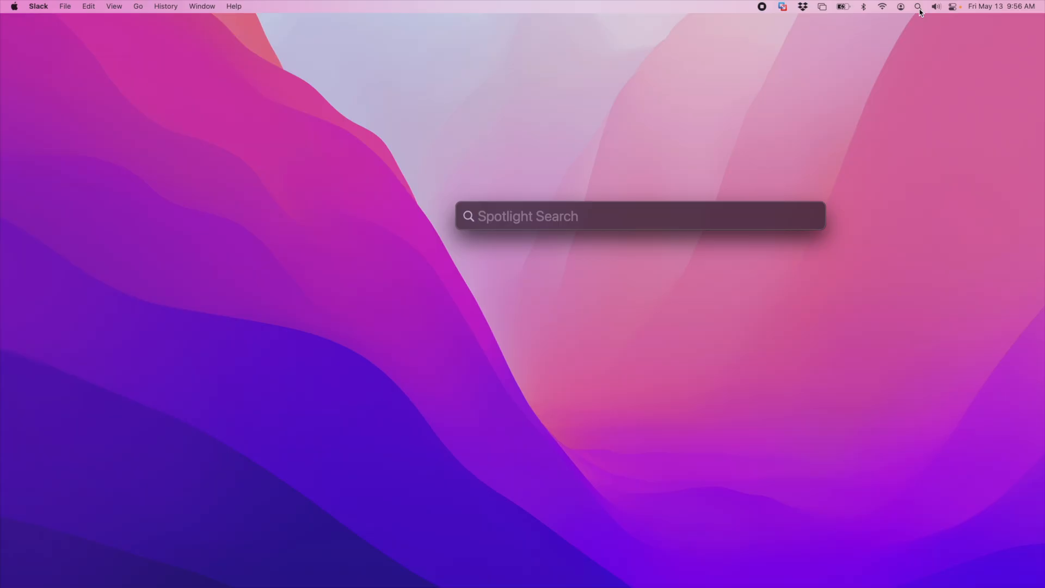
{"action": "type", "text": "audio"}
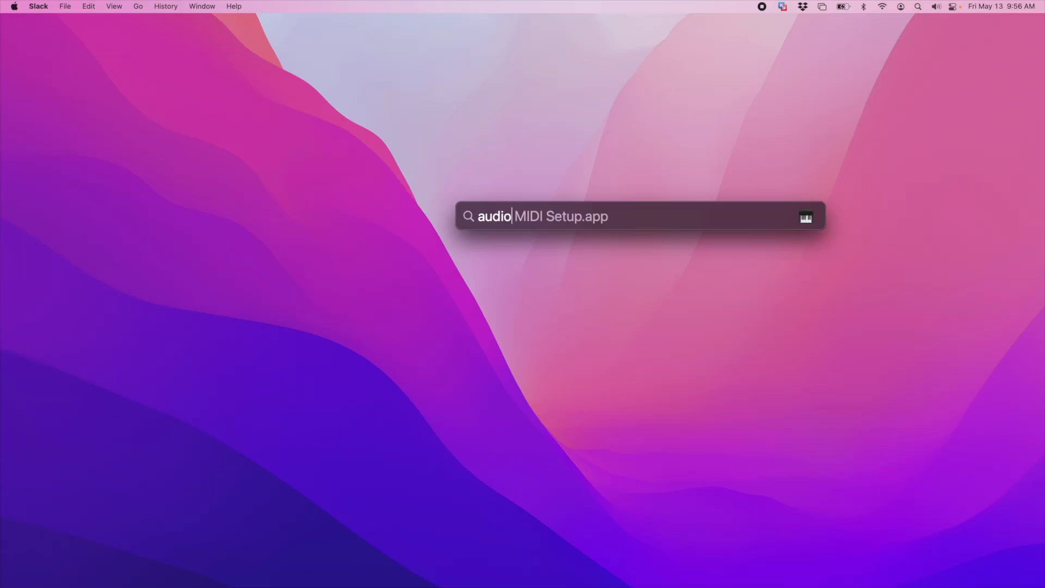
{"action": "key", "text": "Return"}
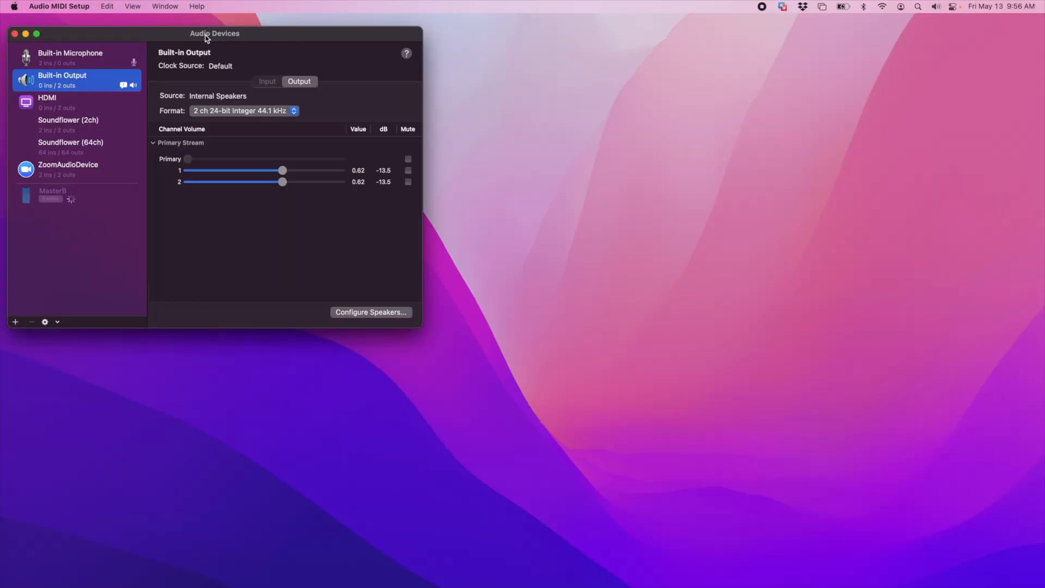
Show the MIDI Studio window and close the Audio Devices window behind it.
{"action": "left_click", "coordinate": [165, 6]}
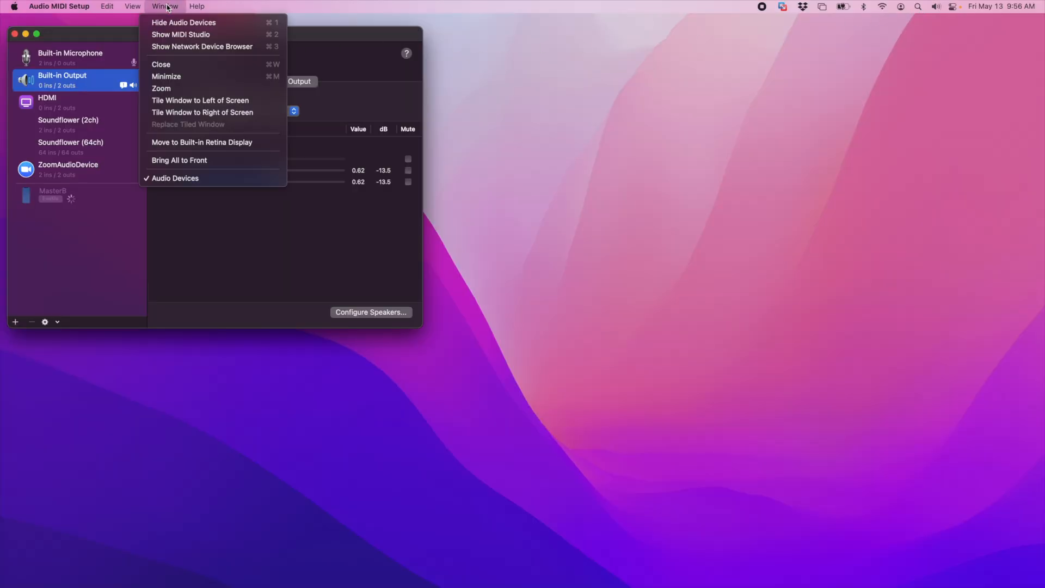
{"action": "left_click", "coordinate": [178, 35]}
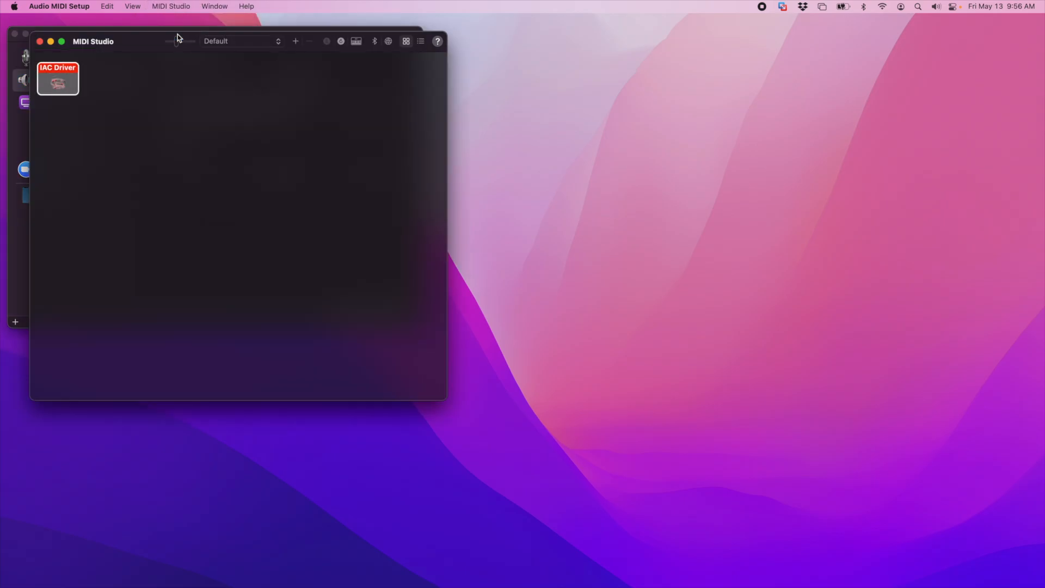
{"action": "mouse_move", "coordinate": [143, 44]}
{"action": "left_mouse_down"}
{"action": "mouse_move", "coordinate": [117, 53]}
{"action": "mouse_move", "coordinate": [142, 50]}
{"action": "left_mouse_up"}
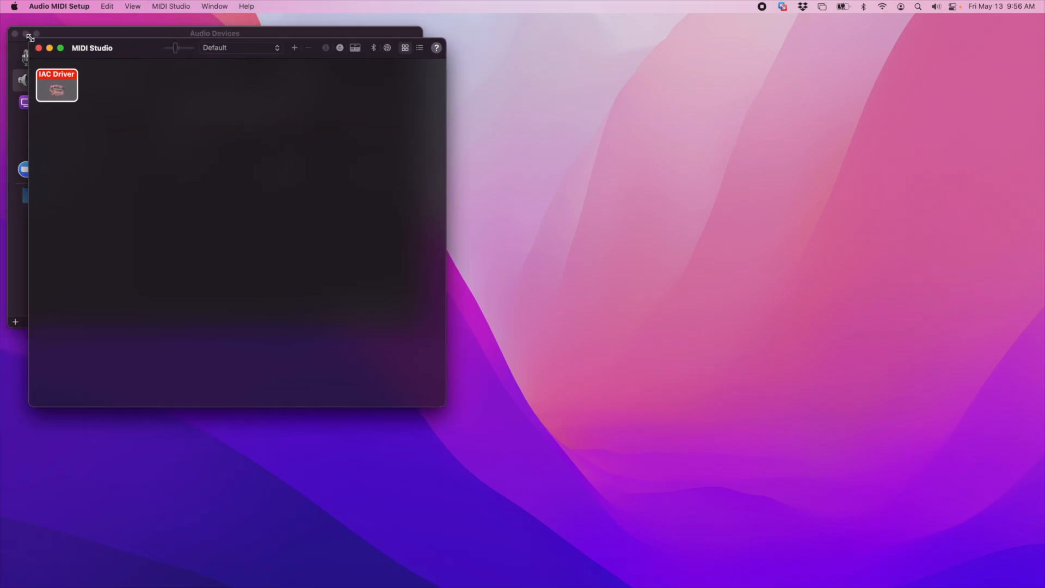
{"action": "left_click", "coordinate": [15, 33]}
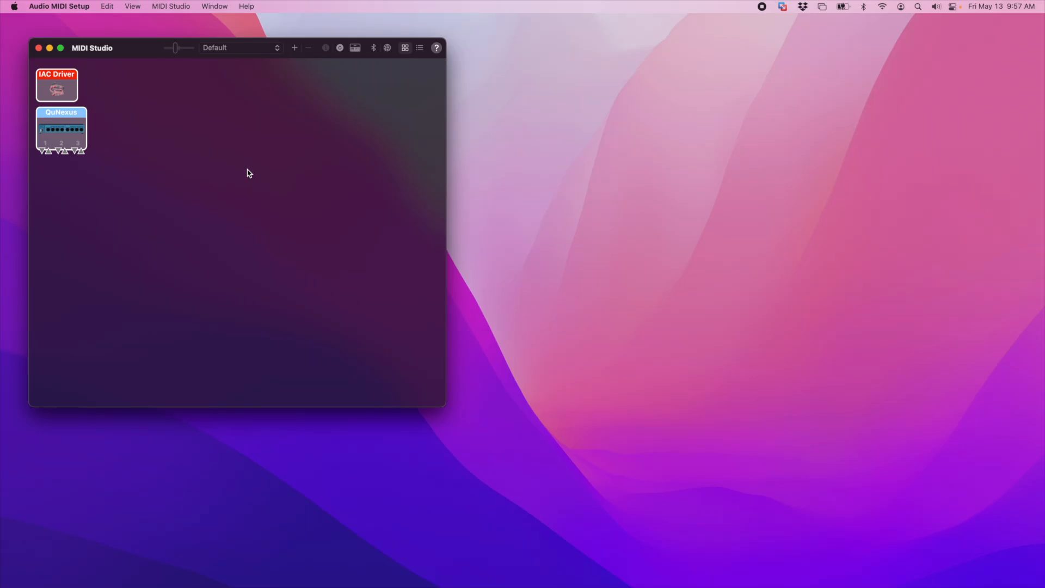
Move the QuNexus device away from the IAC Driver and open its properties below it.
{"action": "left_click_drag", "start_coordinate": [71, 115], "coordinate": [179, 111]}
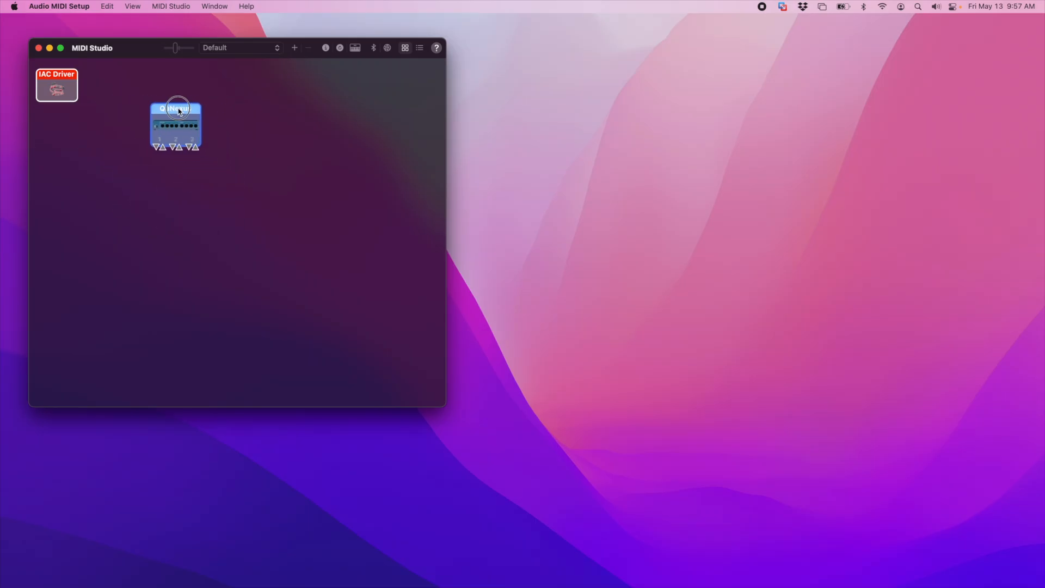
{"action": "left_click_drag", "start_coordinate": [151, 144], "coordinate": [202, 218]}
{"action": "left_click", "coordinate": [231, 119]}
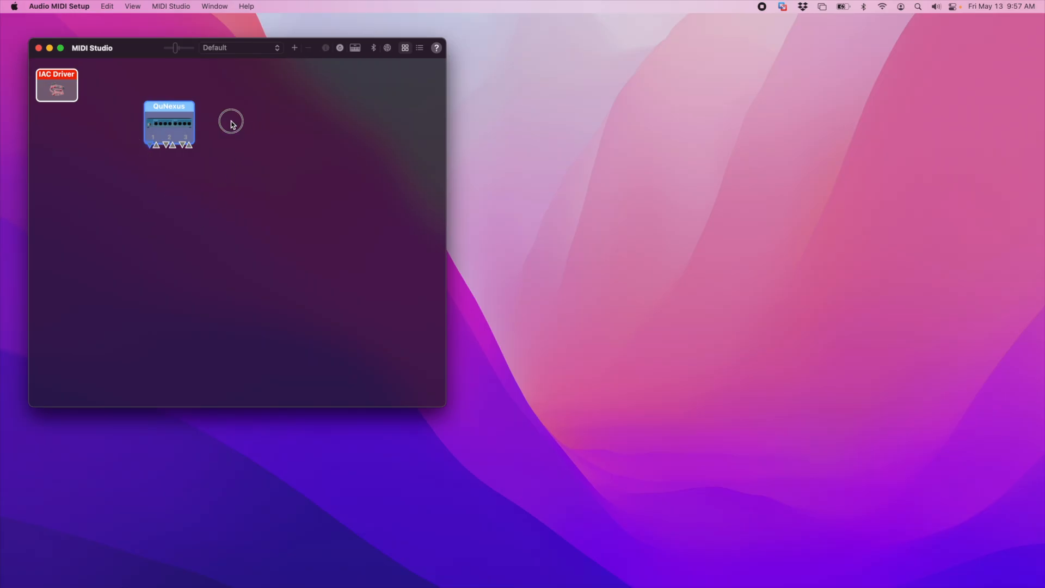
{"action": "double_click", "coordinate": [173, 112]}
{"action": "left_click_drag", "start_coordinate": [112, 155], "coordinate": [119, 228]}
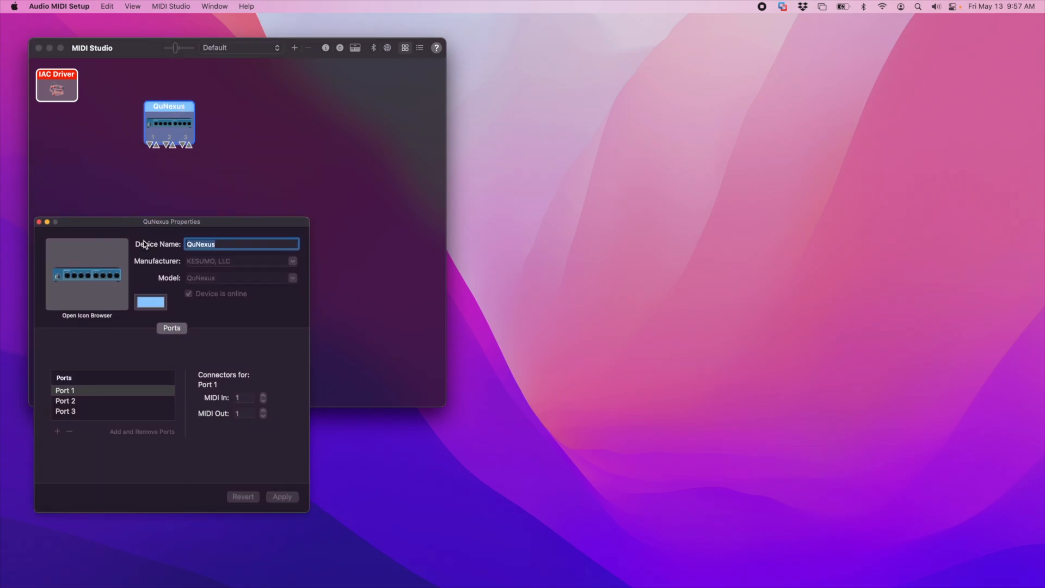
Examine Port 1, Port 2 and Port 3 and their MIDI connectors in the QuNexus properties.
{"action": "left_click", "coordinate": [240, 242]}
{"action": "left_click", "coordinate": [89, 401]}
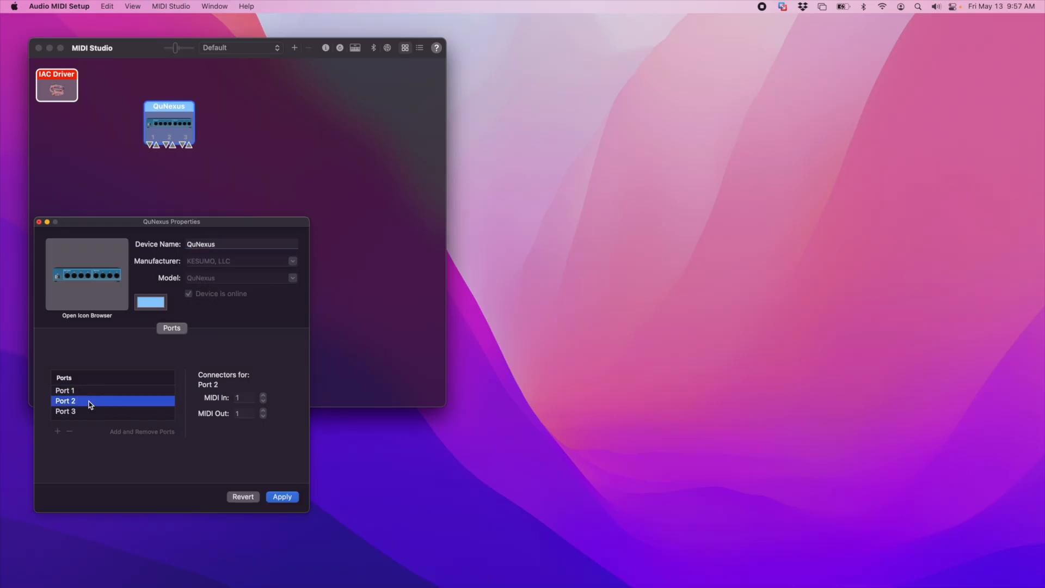
{"action": "left_click", "coordinate": [82, 411]}
{"action": "left_click", "coordinate": [81, 401]}
{"action": "left_click", "coordinate": [85, 392]}
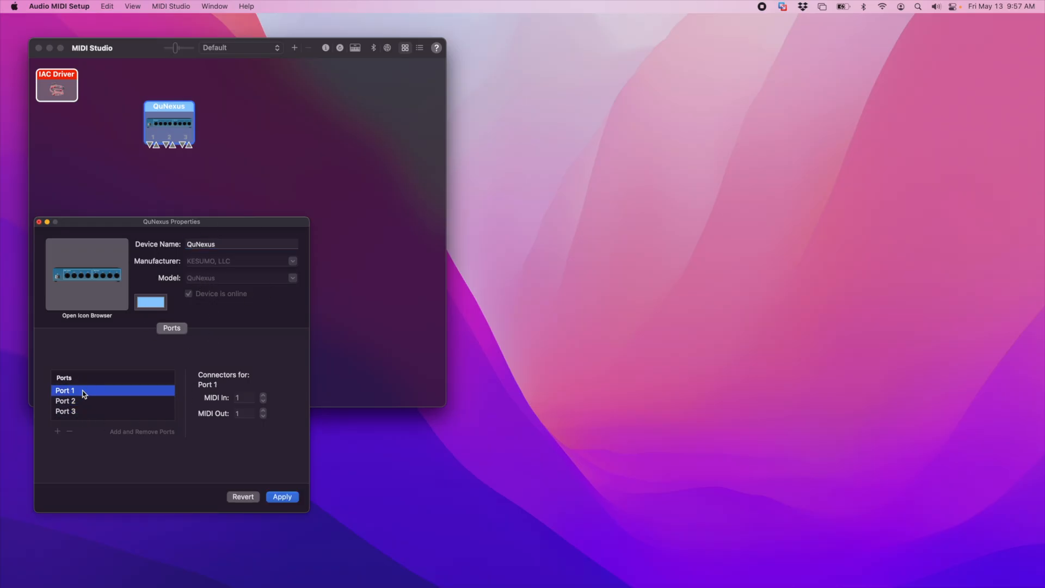
{"action": "left_click", "coordinate": [88, 403]}
{"action": "left_click", "coordinate": [92, 411]}
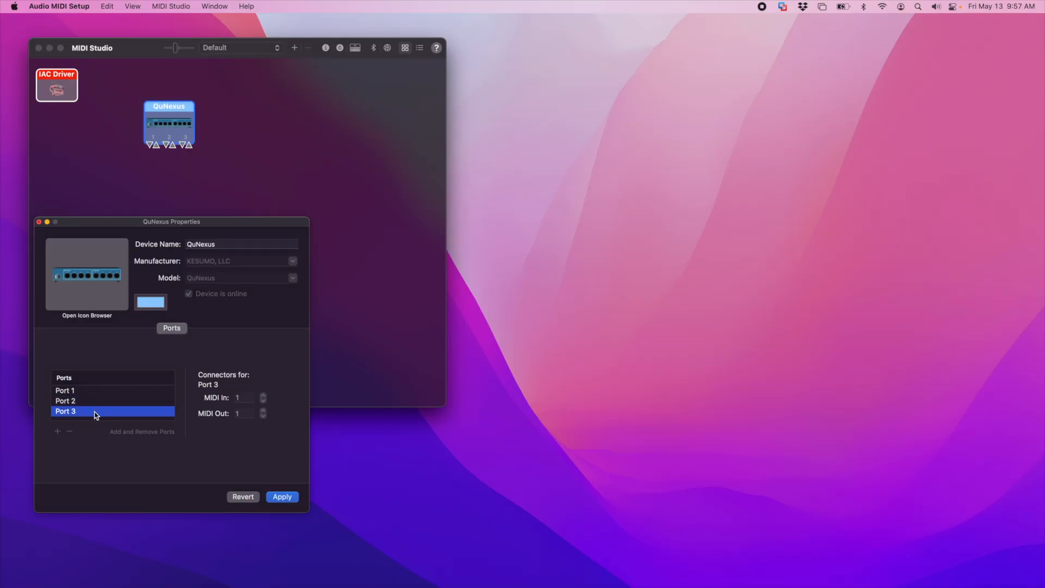
{"action": "left_click", "coordinate": [94, 393]}
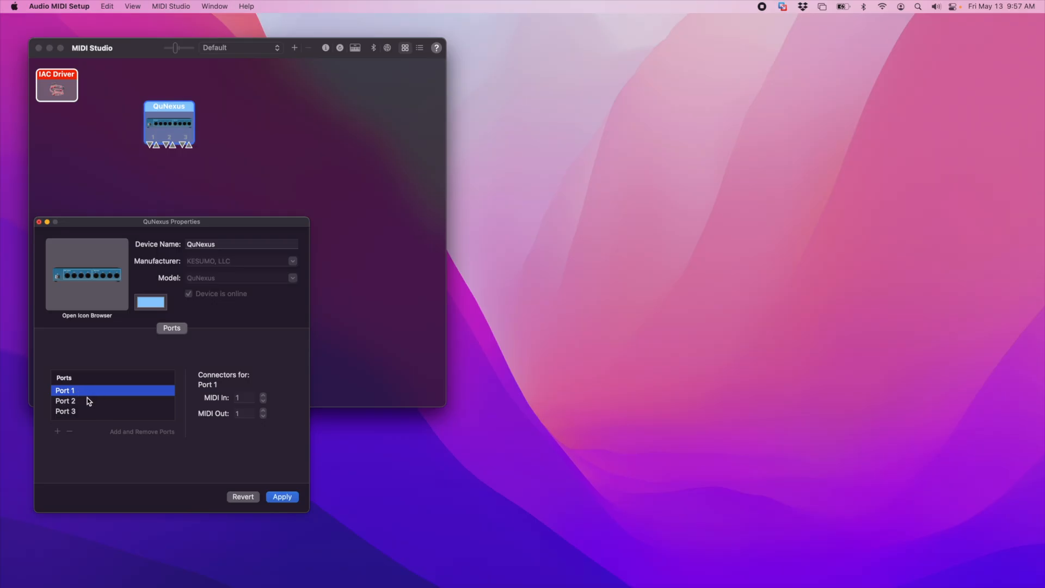
{"action": "left_click", "coordinate": [88, 402]}
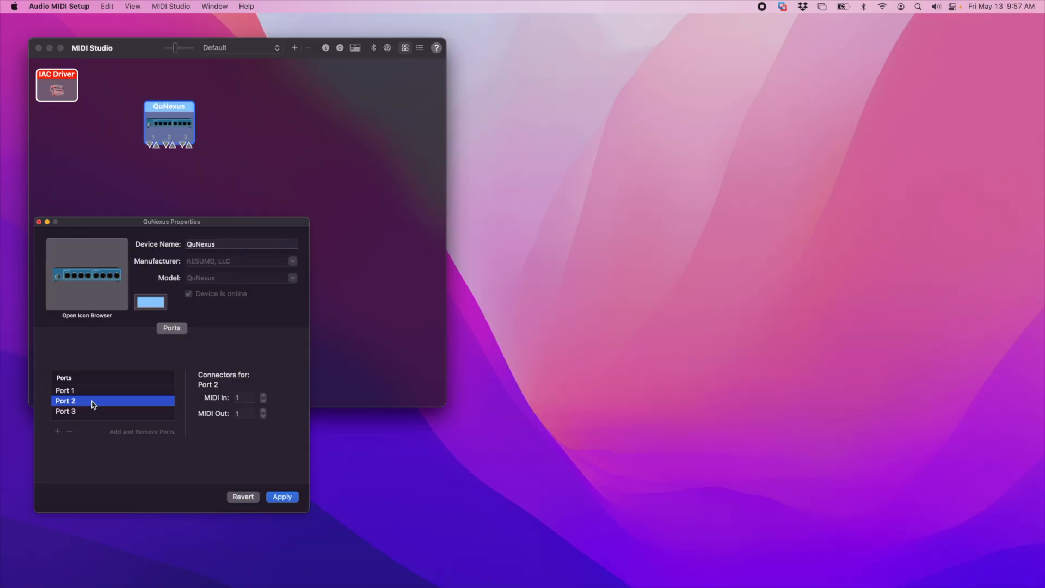
{"action": "left_click", "coordinate": [79, 413]}
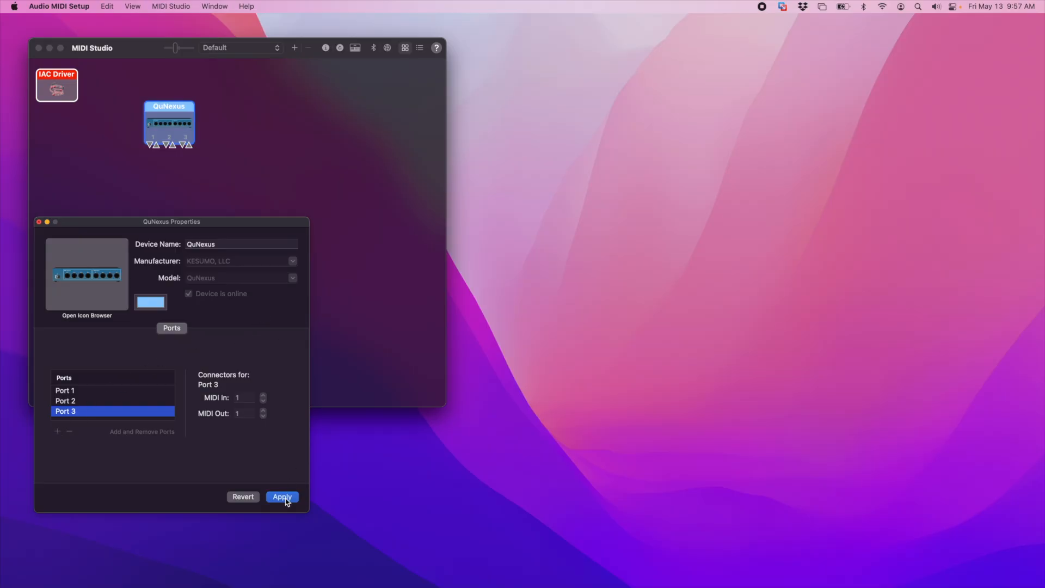
Rename the QuNexus device as QuNexusOld, close its properties and reposition it in MIDI Studio.
{"action": "left_click", "coordinate": [237, 243]}
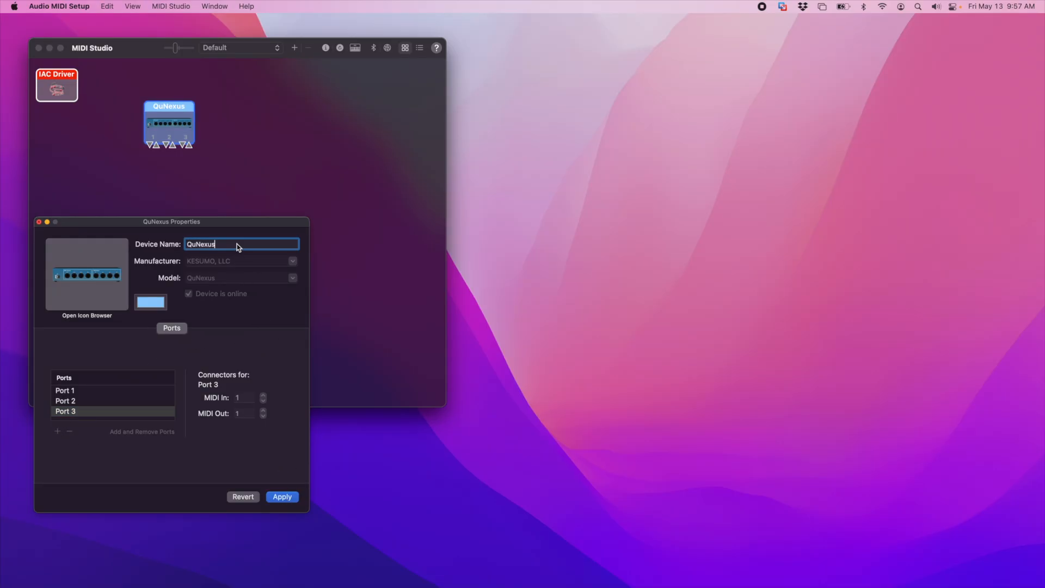
{"action": "double_click", "coordinate": [230, 243]}
{"action": "left_click", "coordinate": [226, 242]}
{"action": "type", "text": "Old"}
{"action": "key", "text": "Return"}
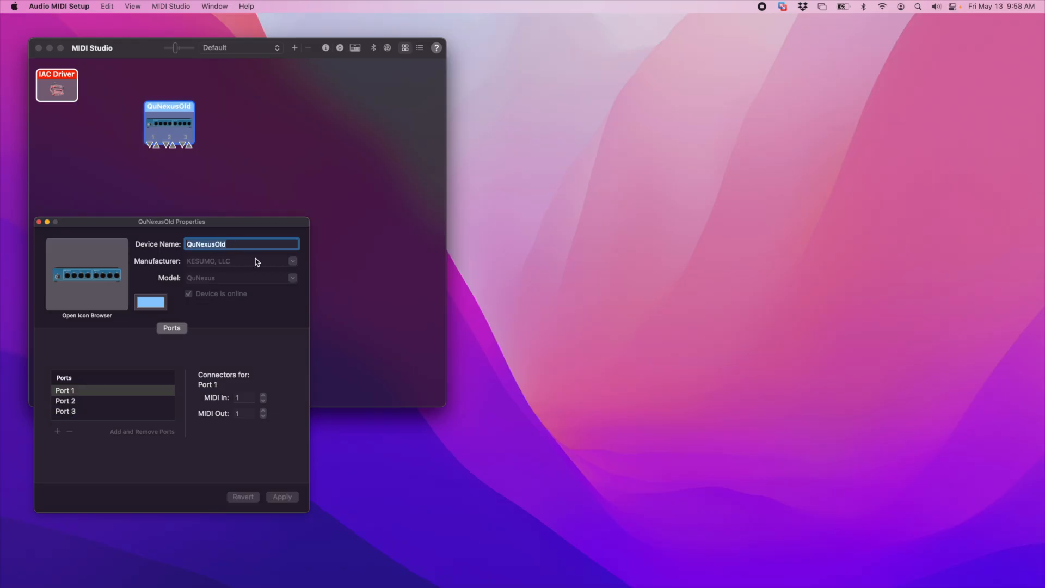
{"action": "left_click", "coordinate": [38, 222]}
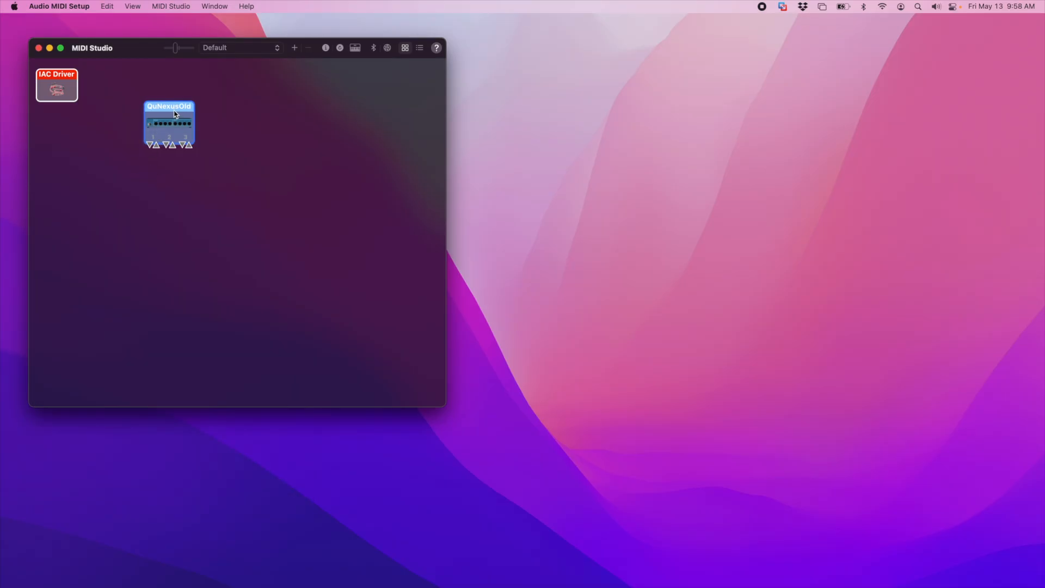
{"action": "left_click_drag", "start_coordinate": [175, 114], "coordinate": [122, 140]}
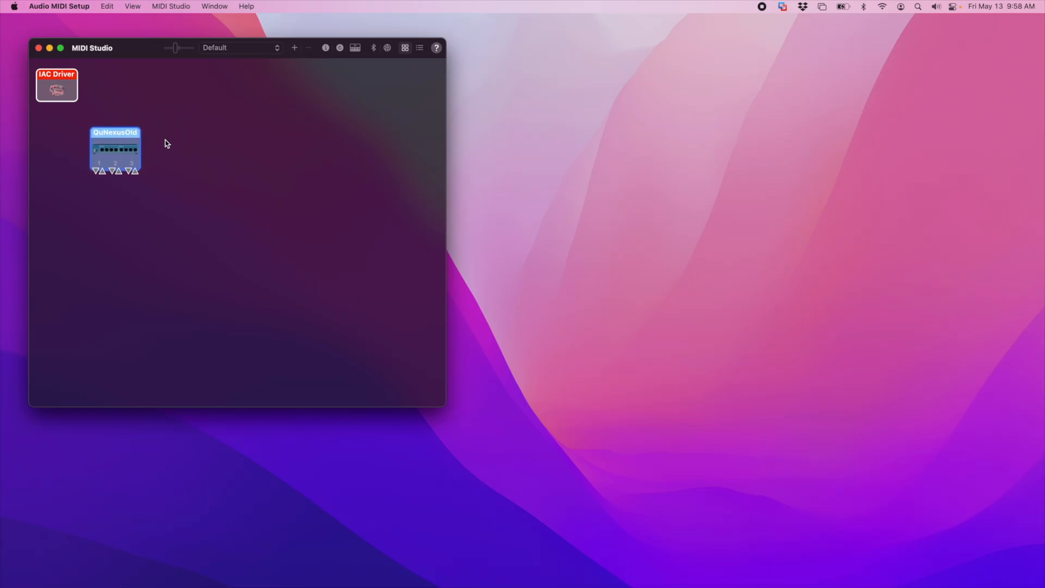
Switch to QuNexus Editor by searching the Mac for "qunexus edit", and move its window below the MIDI Studio devices.
{"action": "key", "text": "super+space"}
{"action": "type", "text": "qunexus"}
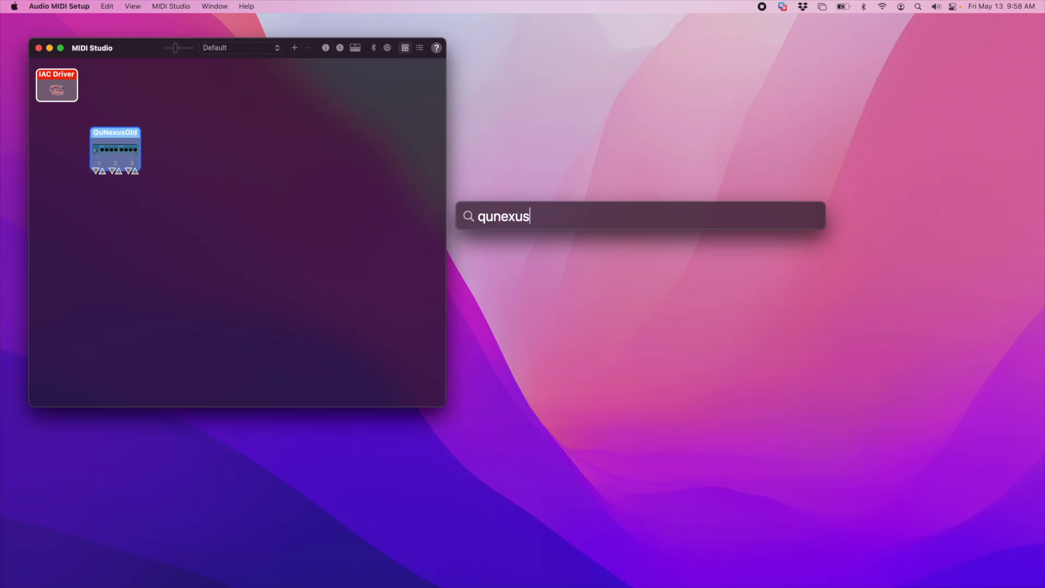
{"action": "type", "text": " edit"}
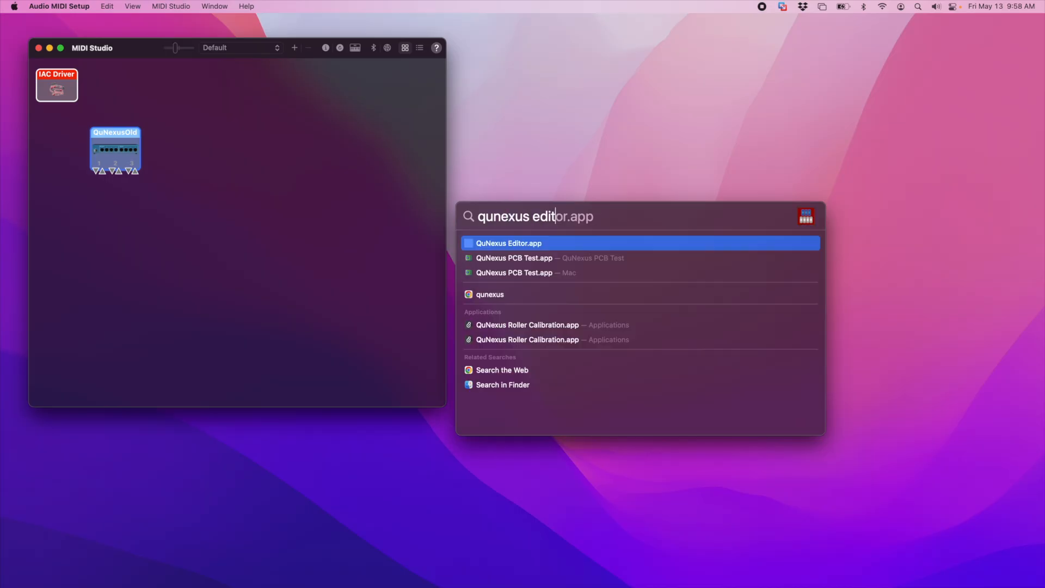
{"action": "key", "text": "Return"}
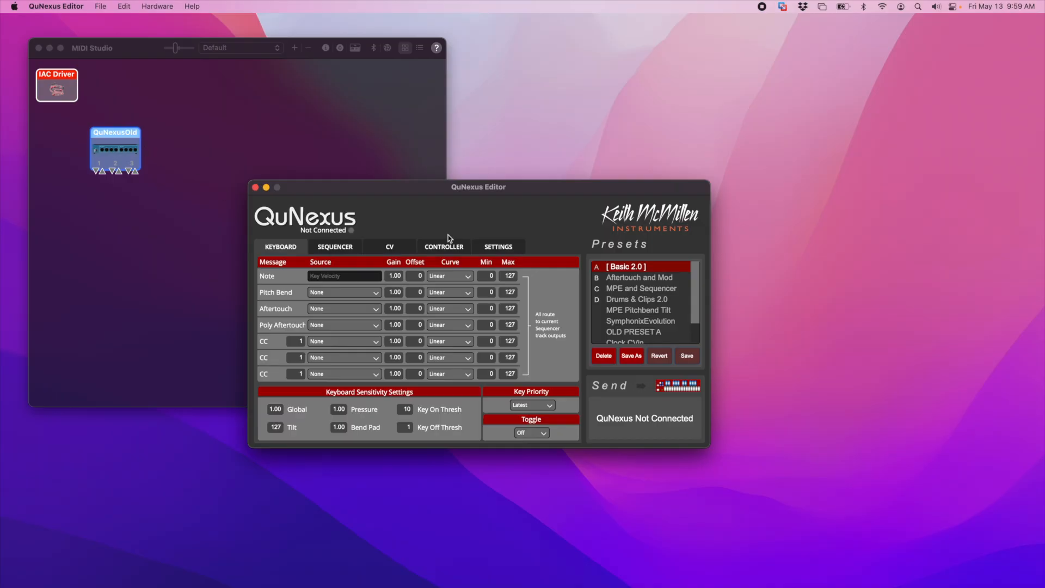
{"action": "left_click_drag", "start_coordinate": [344, 191], "coordinate": [151, 244]}
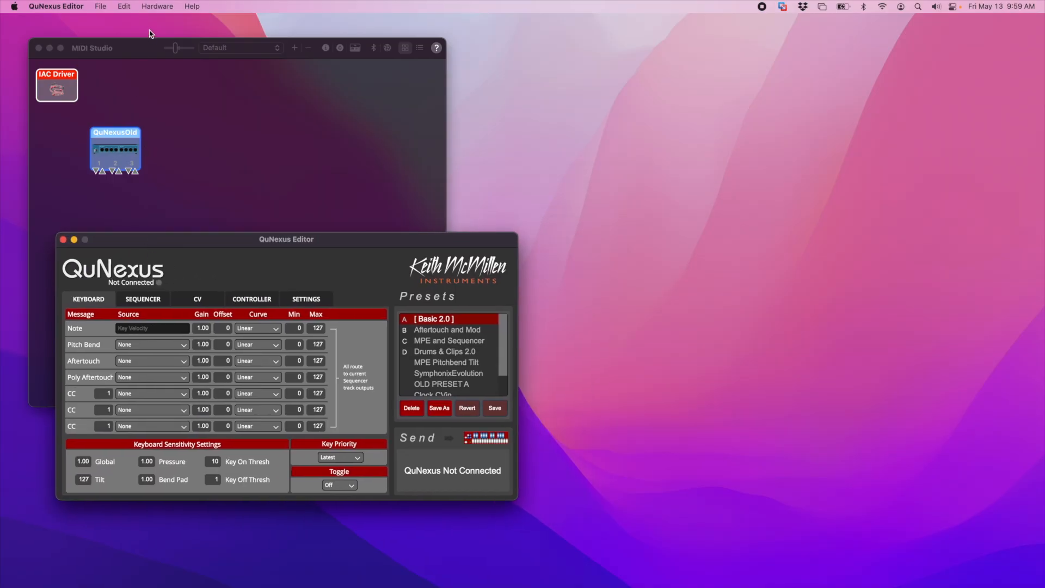
Open the editor's connection troubleshooting window and place it beside MIDI Studio.
{"action": "left_click", "coordinate": [193, 7]}
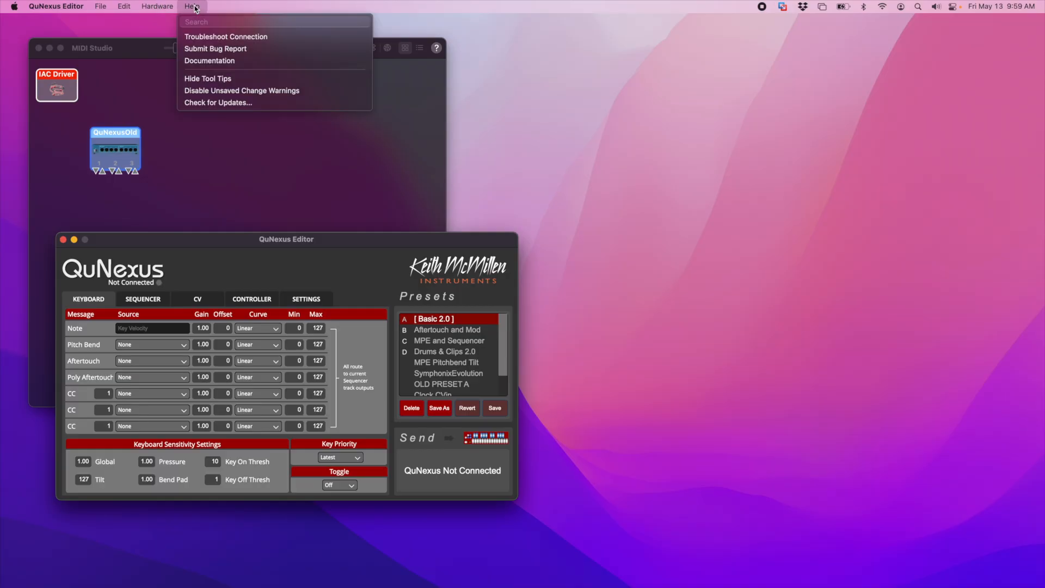
{"action": "left_click", "coordinate": [222, 38]}
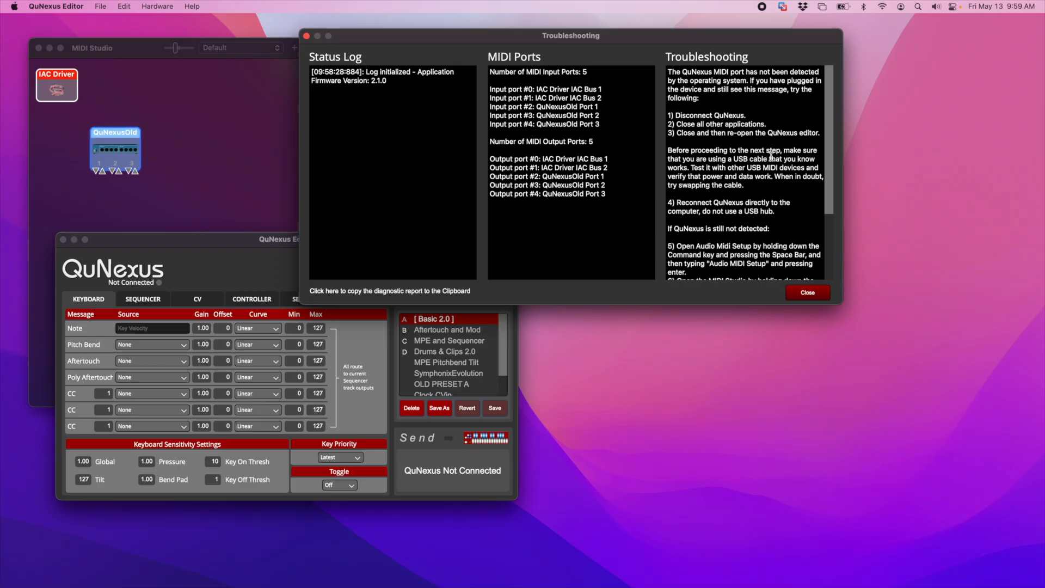
{"action": "left_click_drag", "start_coordinate": [364, 35], "coordinate": [418, 80]}
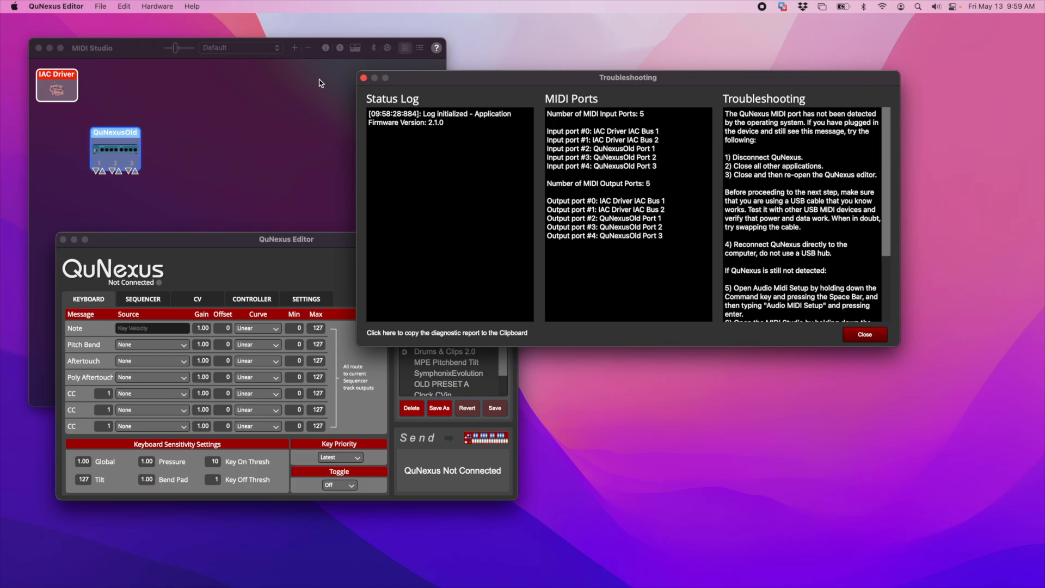
{"action": "left_click_drag", "start_coordinate": [411, 78], "coordinate": [543, 49]}
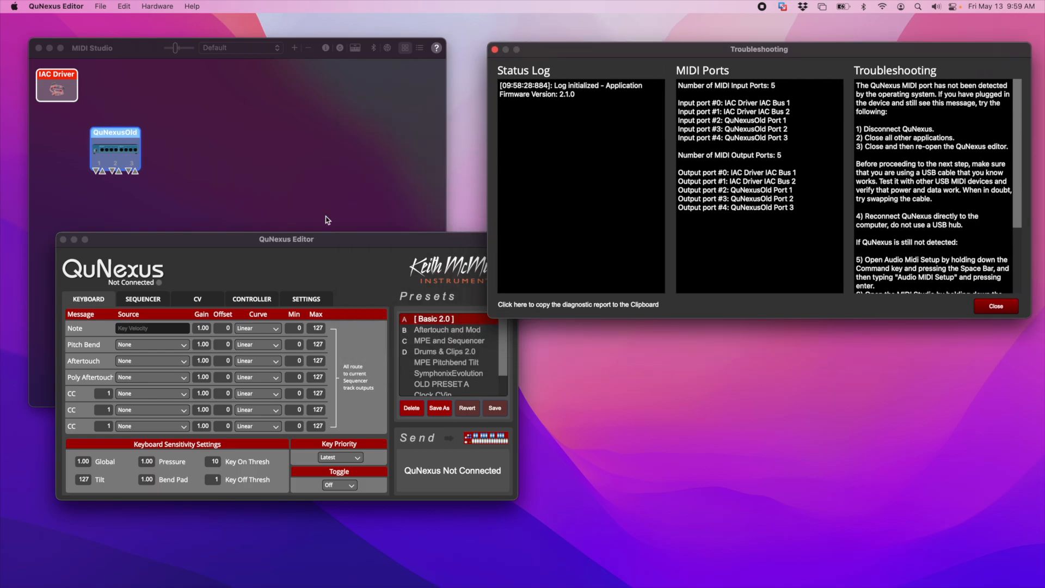
Move the QuNexus Editor window down and shorten the MIDI Studio window to fit above it.
{"action": "left_click_drag", "start_coordinate": [335, 241], "coordinate": [292, 323]}
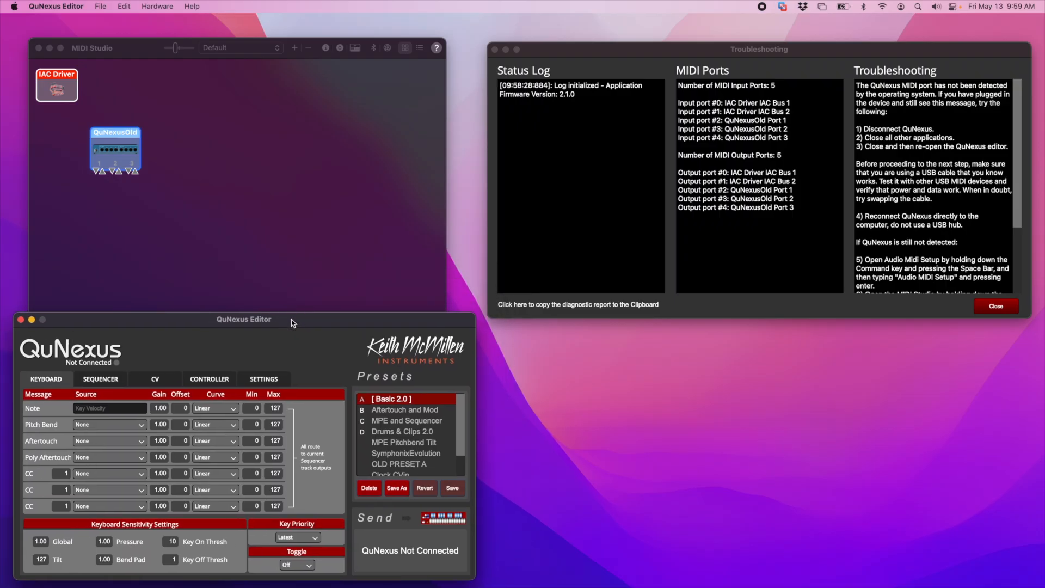
{"action": "left_click", "coordinate": [302, 272]}
{"action": "left_click_drag", "start_coordinate": [446, 417], "coordinate": [446, 301]}
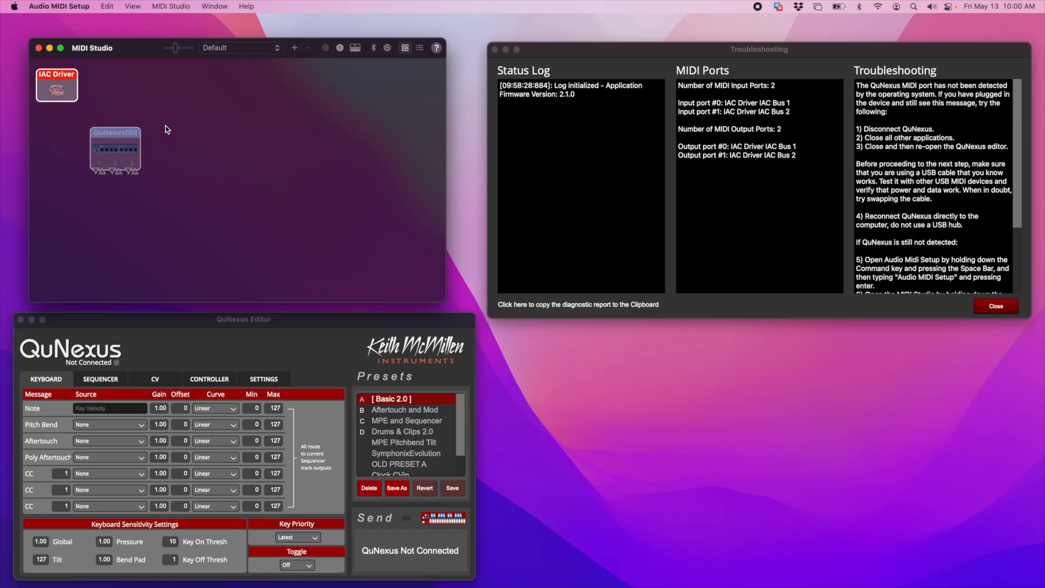
Delete the offline QuNexusOld device from MIDI Studio.
{"action": "left_click_drag", "start_coordinate": [159, 118], "coordinate": [87, 188]}
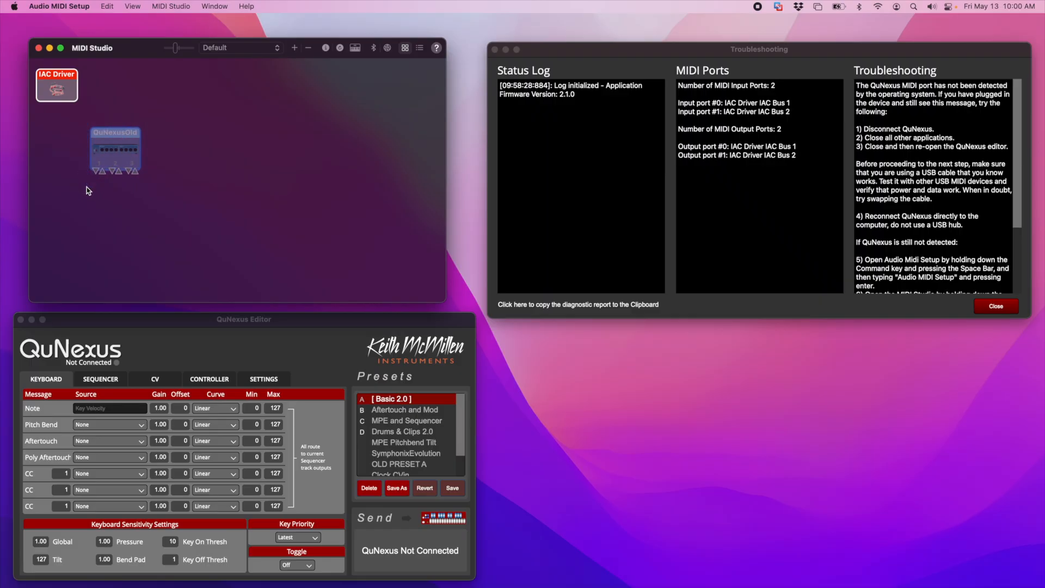
{"action": "key", "text": "Delete"}
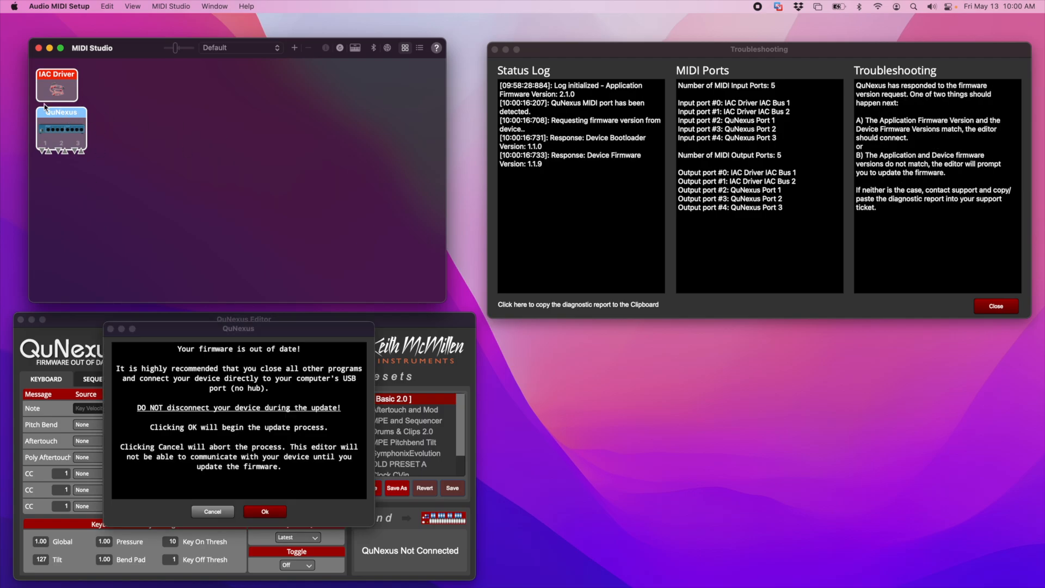
Open the properties of the redetected QuNexus device and move the window clear of its icon.
{"action": "left_click", "coordinate": [76, 117]}
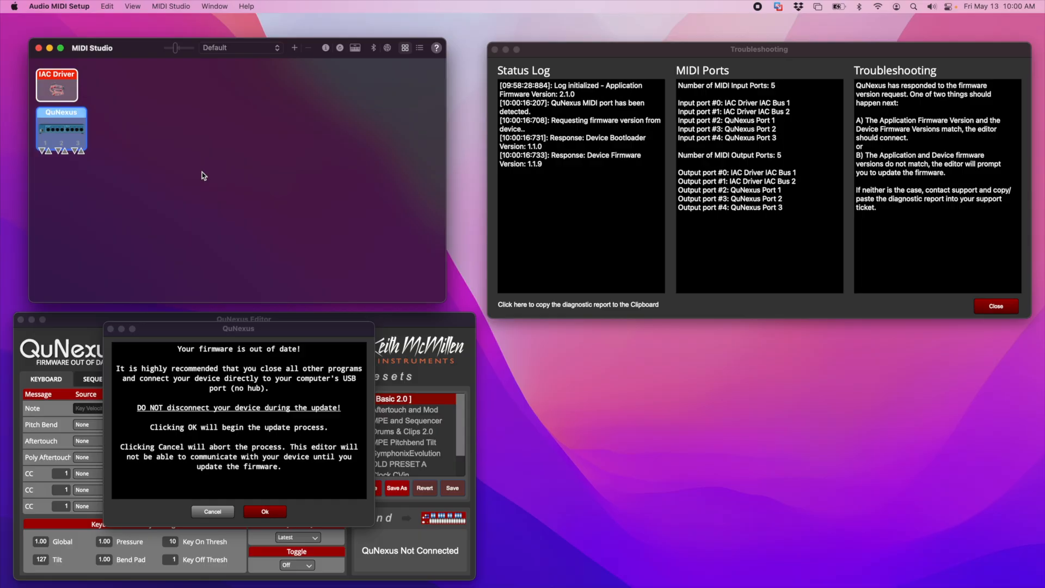
{"action": "left_click", "coordinate": [114, 148]}
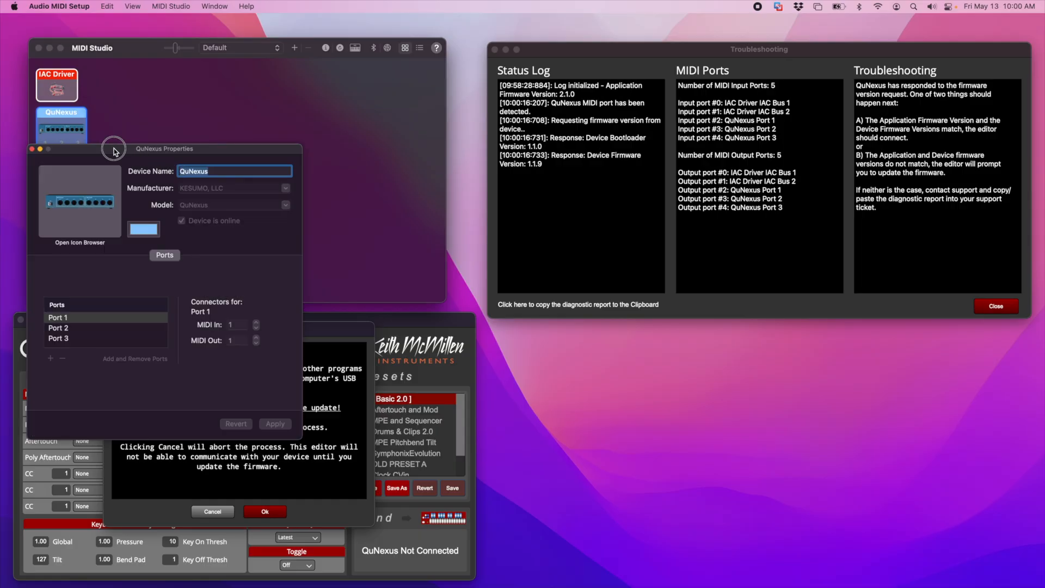
{"action": "left_click_drag", "start_coordinate": [114, 149], "coordinate": [181, 98]}
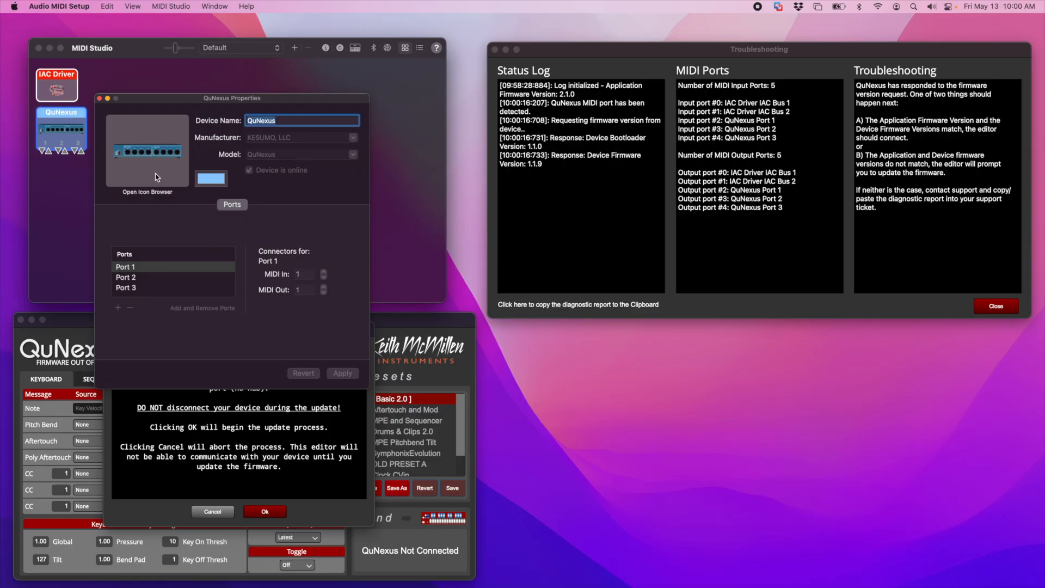
Close the device properties, run the QuNexus firmware update to completion, and sync using the Editor to QuNexus method.
{"action": "left_click", "coordinate": [99, 98]}
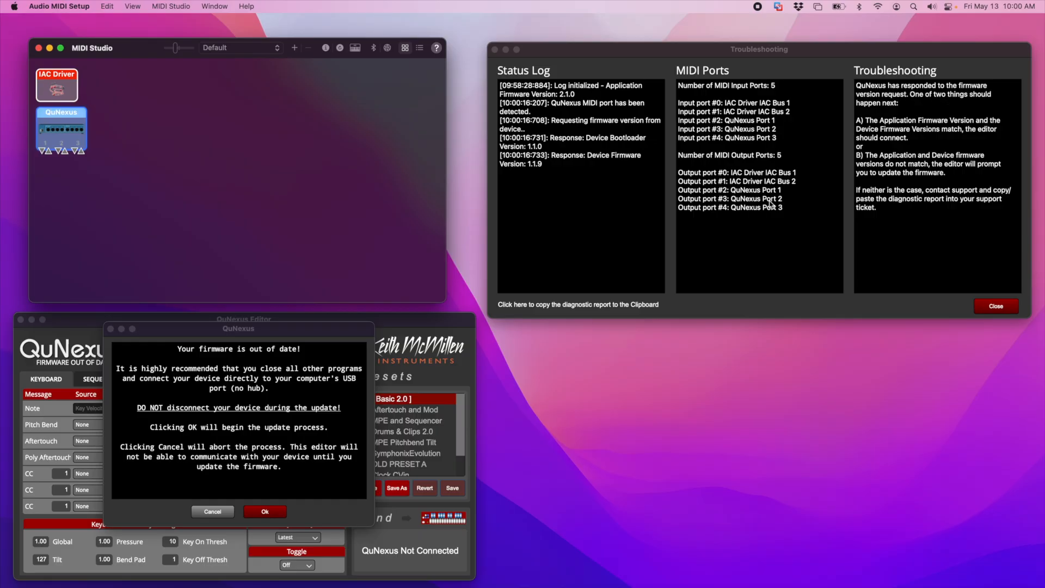
{"action": "left_click", "coordinate": [265, 512]}
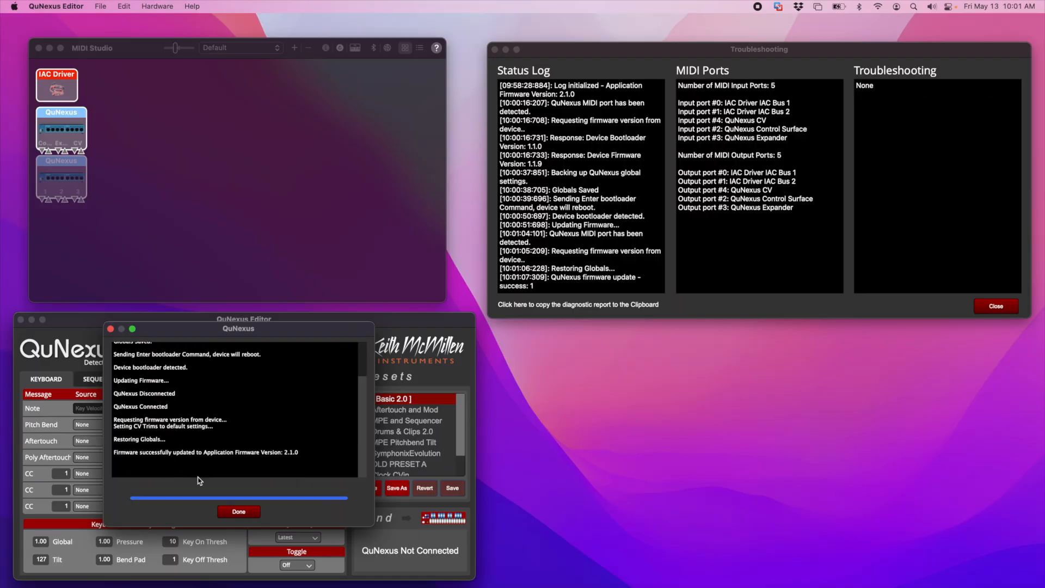
{"action": "left_click", "coordinate": [239, 510]}
{"action": "left_click", "coordinate": [135, 382]}
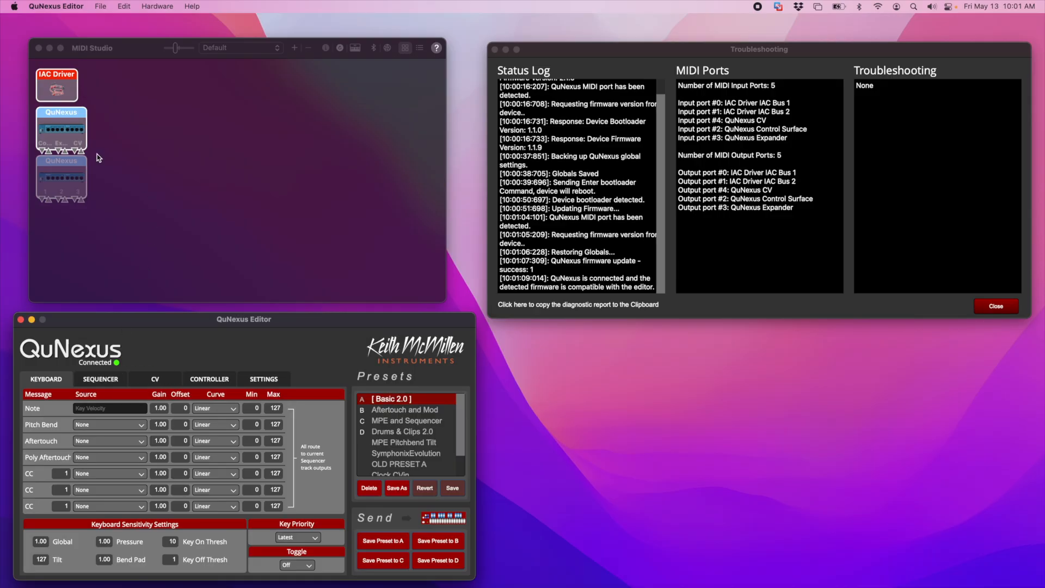
Move the online QuNexus device in MIDI Studio beside its offline duplicate and select it.
{"action": "left_click", "coordinate": [61, 113]}
{"action": "left_click_drag", "start_coordinate": [118, 133], "coordinate": [120, 141]}
{"action": "left_click", "coordinate": [119, 139]}
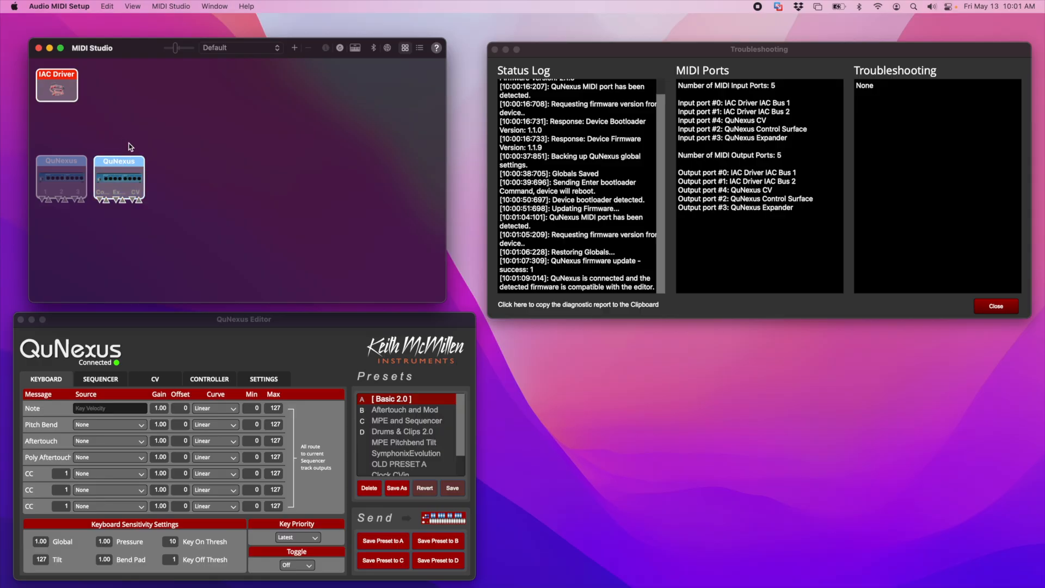
{"action": "left_click", "coordinate": [128, 159]}
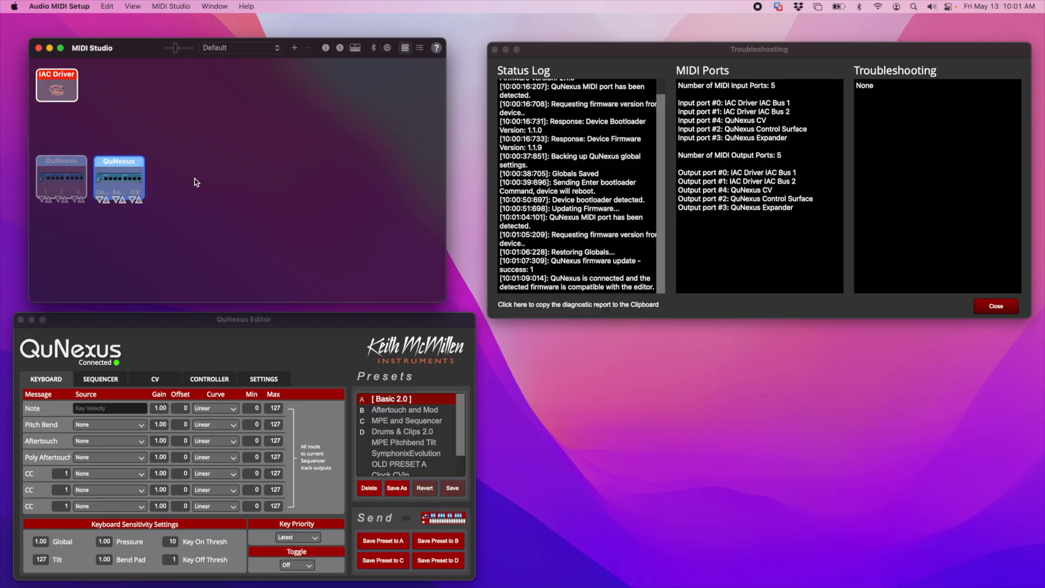
Examine the Control Surface, Expander and CV ports in the online QuNexus's properties, then close them without applying changes.
{"action": "key", "text": "super+i"}
{"action": "left_click", "coordinate": [122, 149]}
{"action": "left_click_drag", "start_coordinate": [122, 148], "coordinate": [118, 229]}
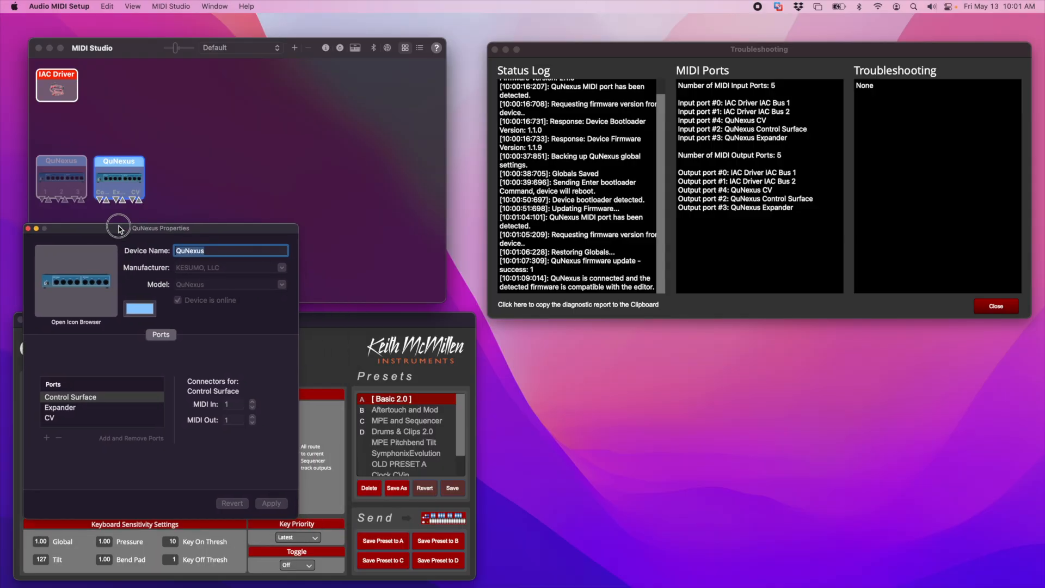
{"action": "left_click", "coordinate": [96, 396]}
{"action": "left_click", "coordinate": [68, 410]}
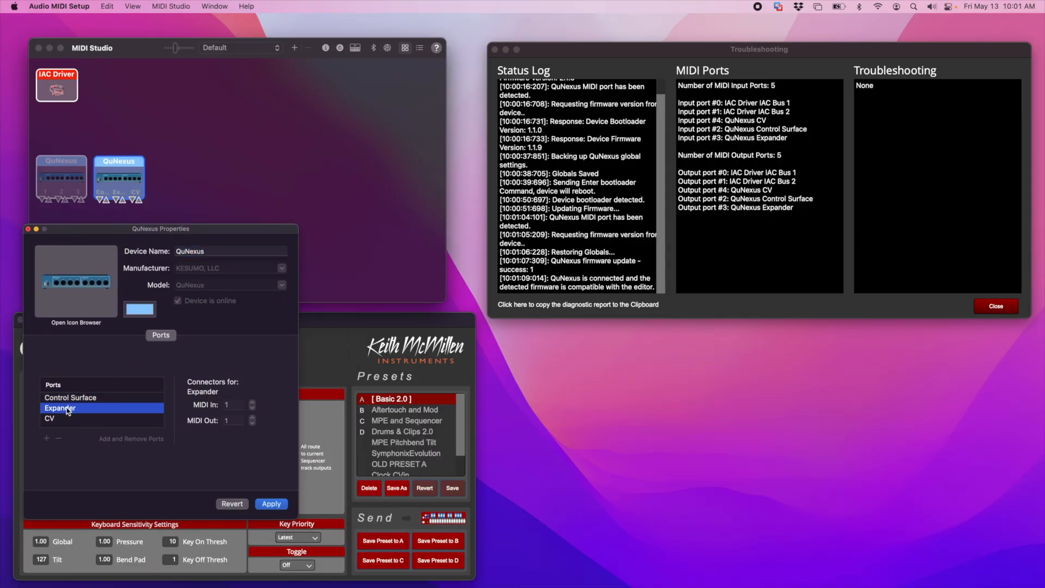
{"action": "left_click", "coordinate": [68, 418]}
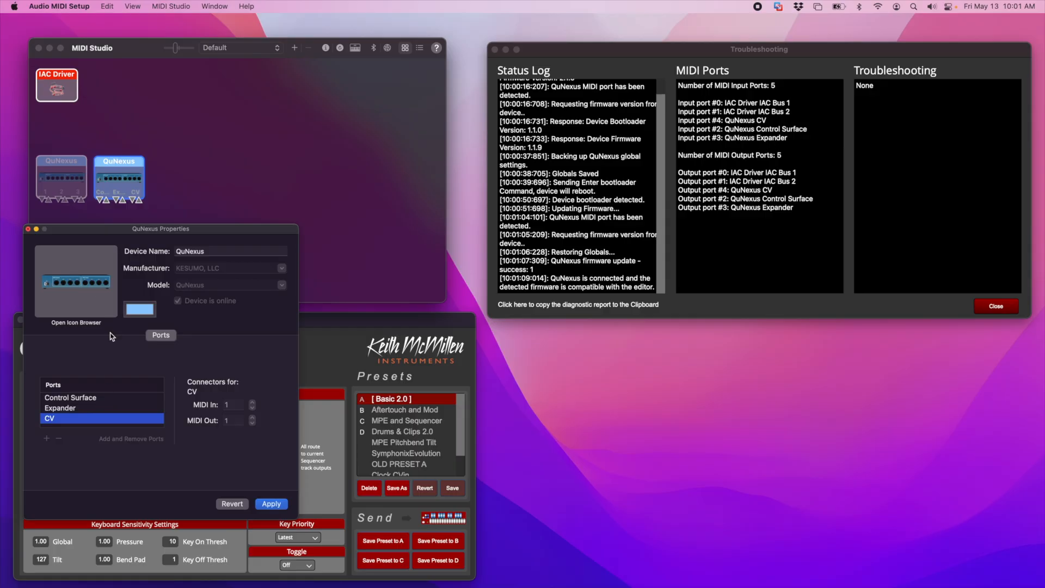
{"action": "left_click", "coordinate": [29, 228]}
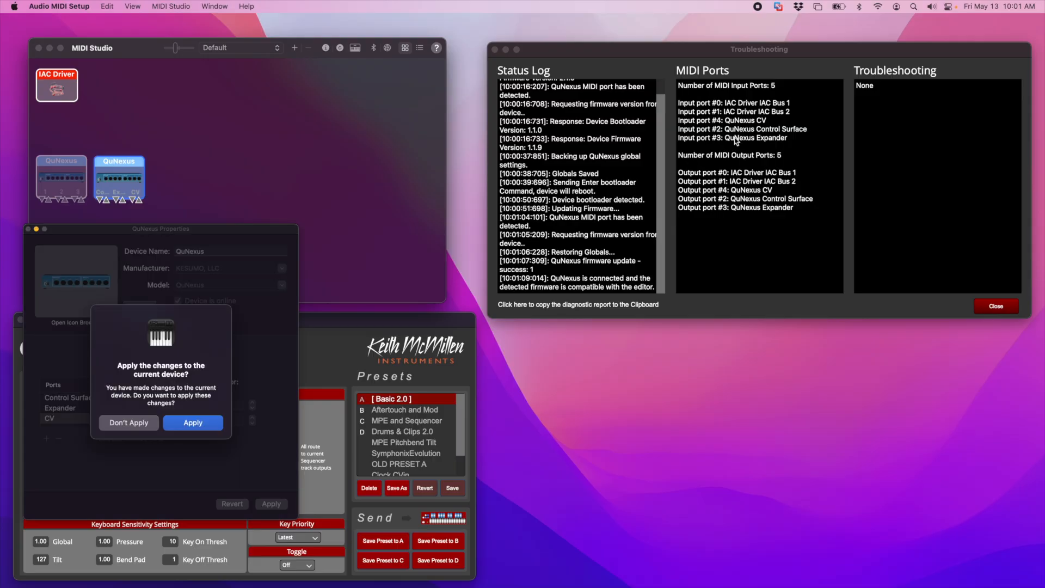
{"action": "left_click", "coordinate": [133, 422]}
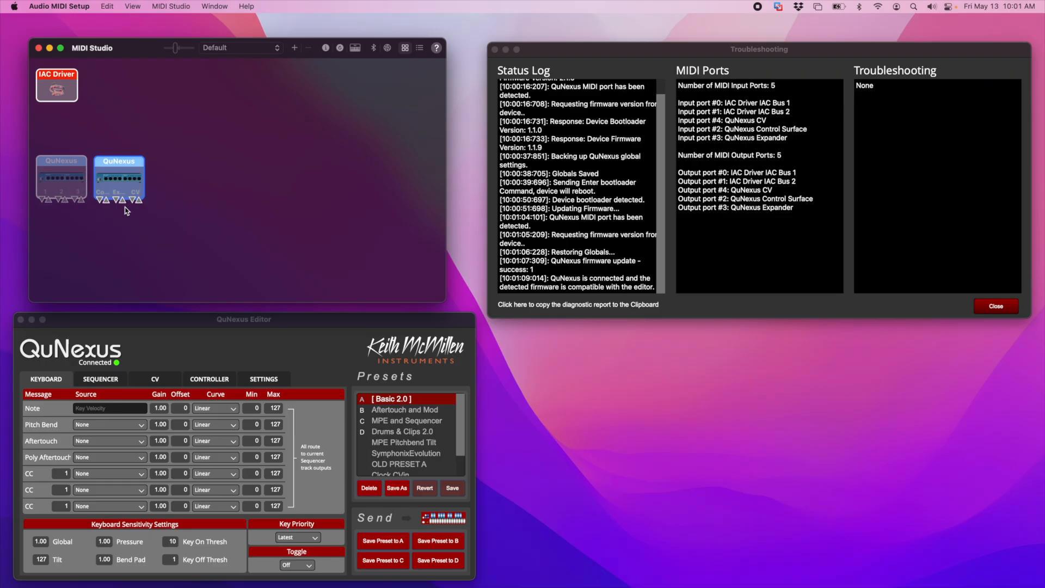
Compare the offline QuNexus with the online one and review the online device's properties again.
{"action": "left_click", "coordinate": [74, 165]}
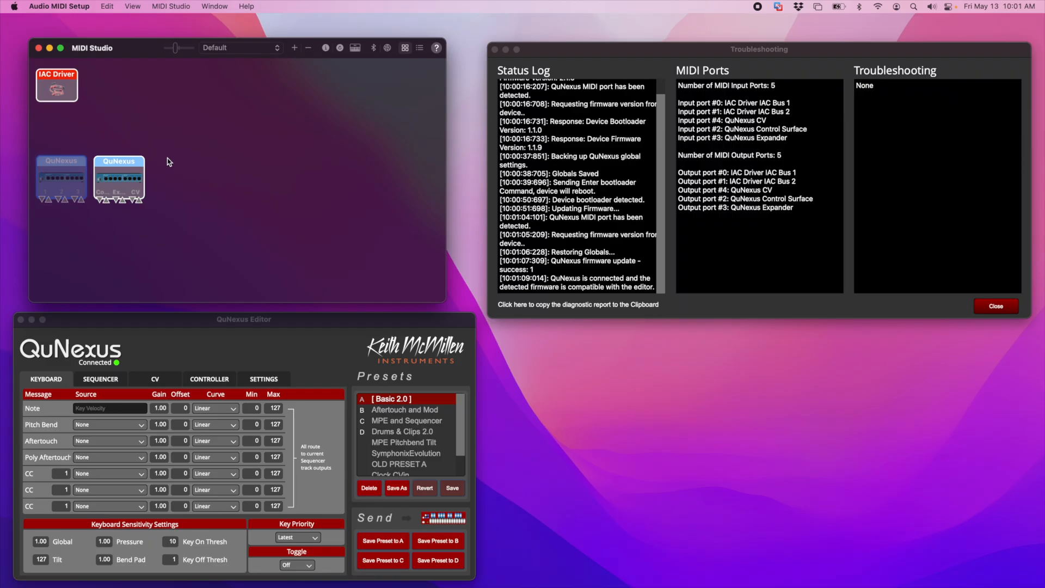
{"action": "left_click", "coordinate": [135, 170]}
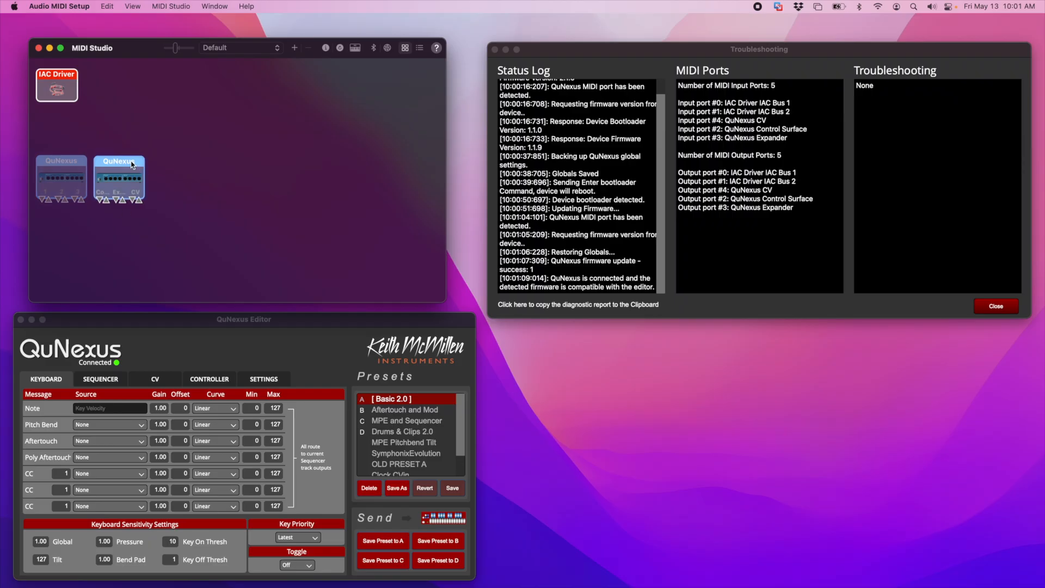
{"action": "key", "text": "super+i"}
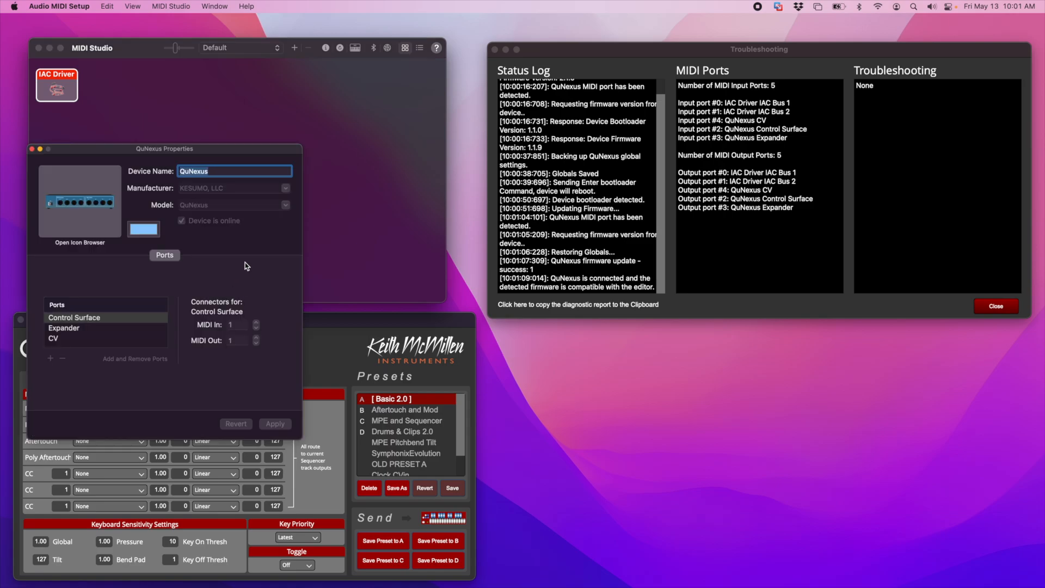
{"action": "left_click", "coordinate": [31, 149]}
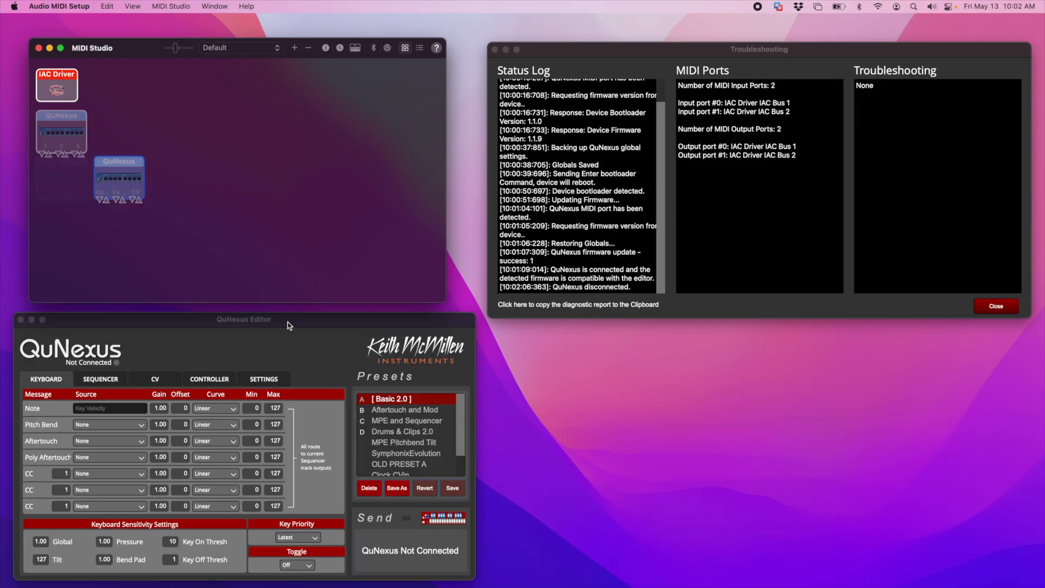
Delete both offline QuNexus devices from MIDI Studio.
{"action": "left_click_drag", "start_coordinate": [168, 146], "coordinate": [39, 218]}
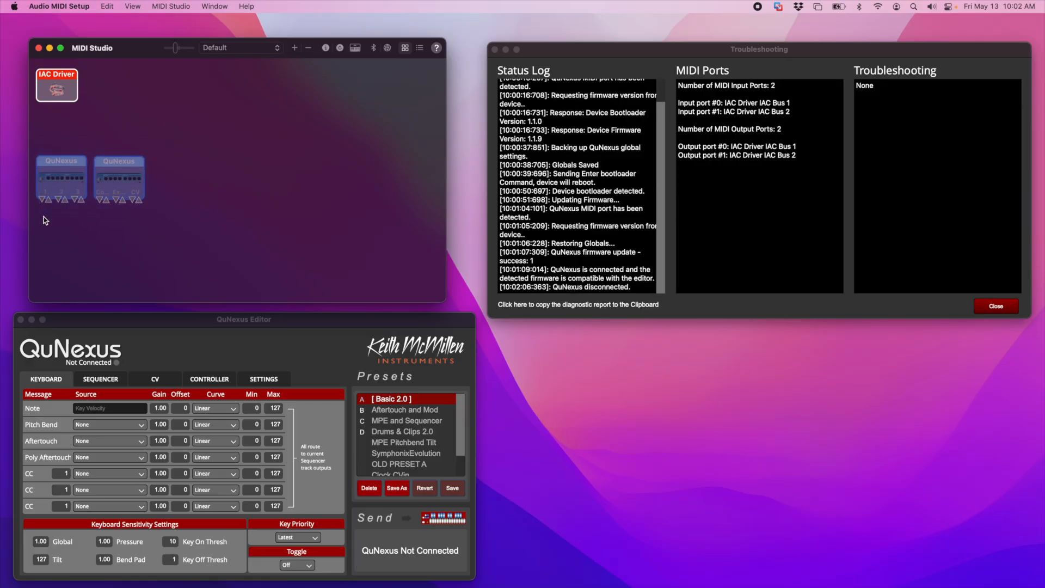
{"action": "key", "text": "Delete"}
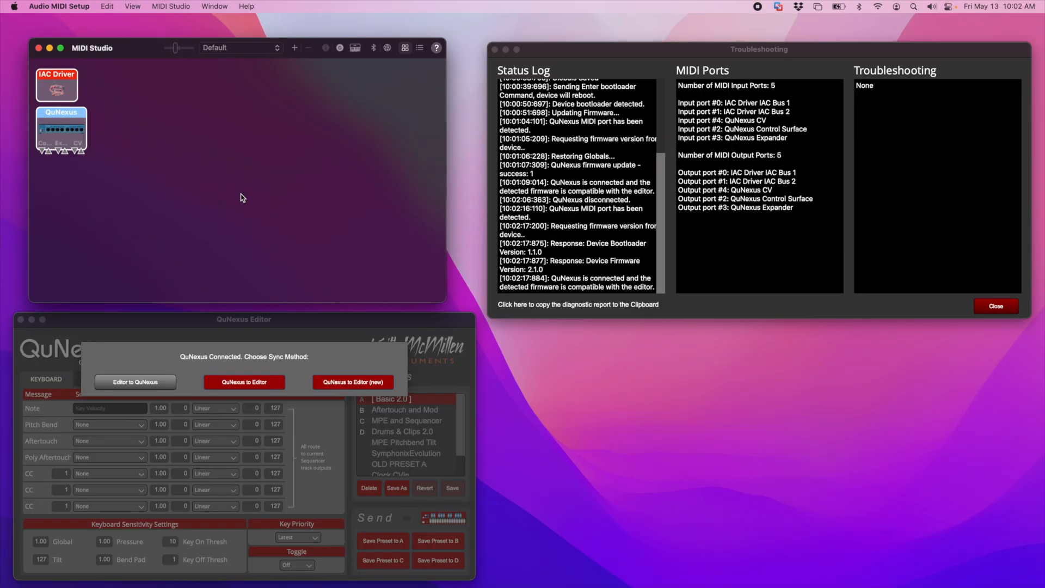
Sync the editor's settings to the reconnected QuNexus and quit QuNexus Editor.
{"action": "left_click", "coordinate": [145, 383]}
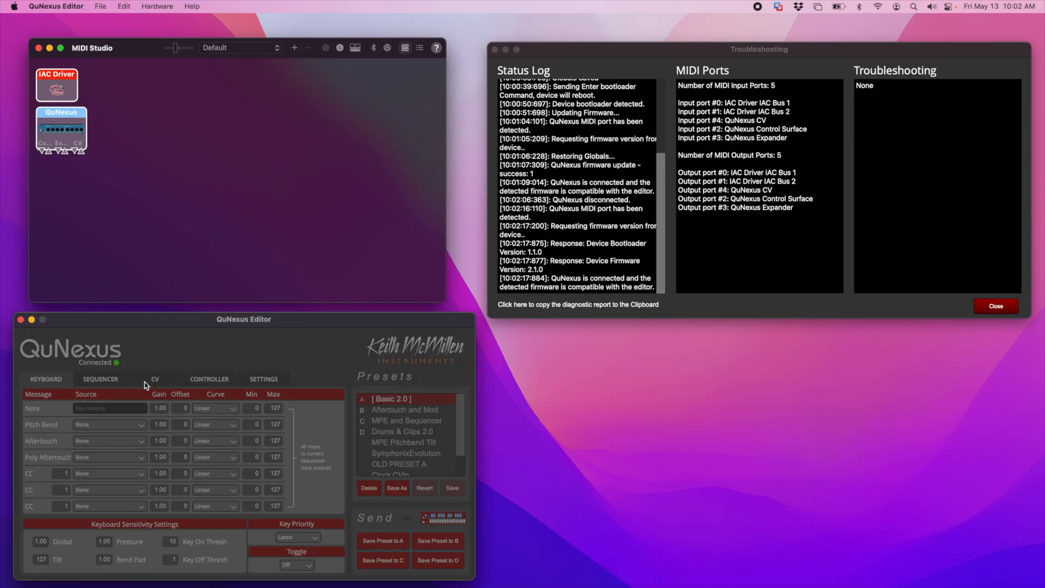
{"action": "key", "text": "super+q"}
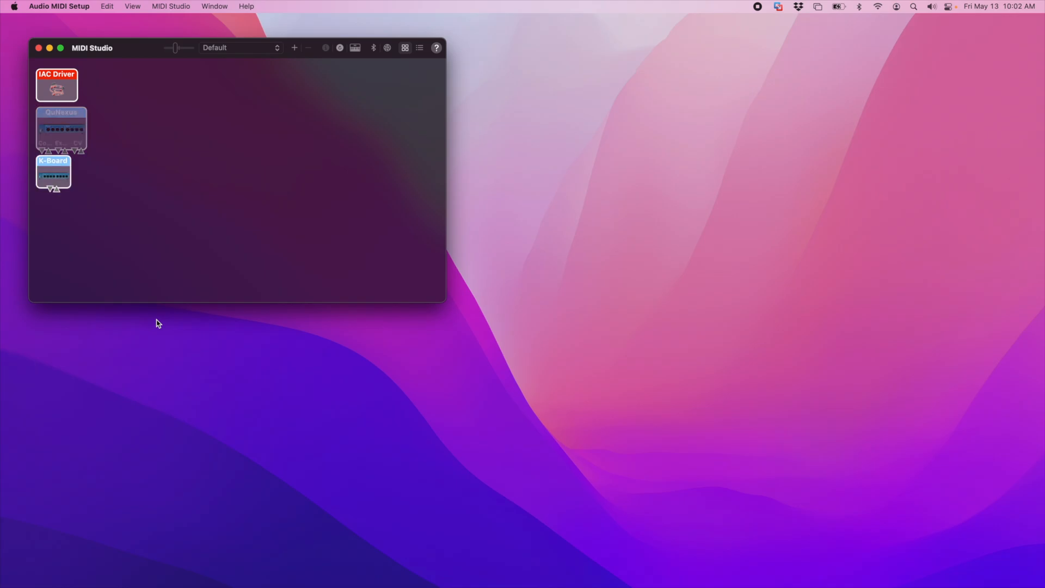
Place the K-Board beside the offline QuNexus and review its device name and port without applying changes.
{"action": "left_click_drag", "start_coordinate": [57, 161], "coordinate": [130, 115]}
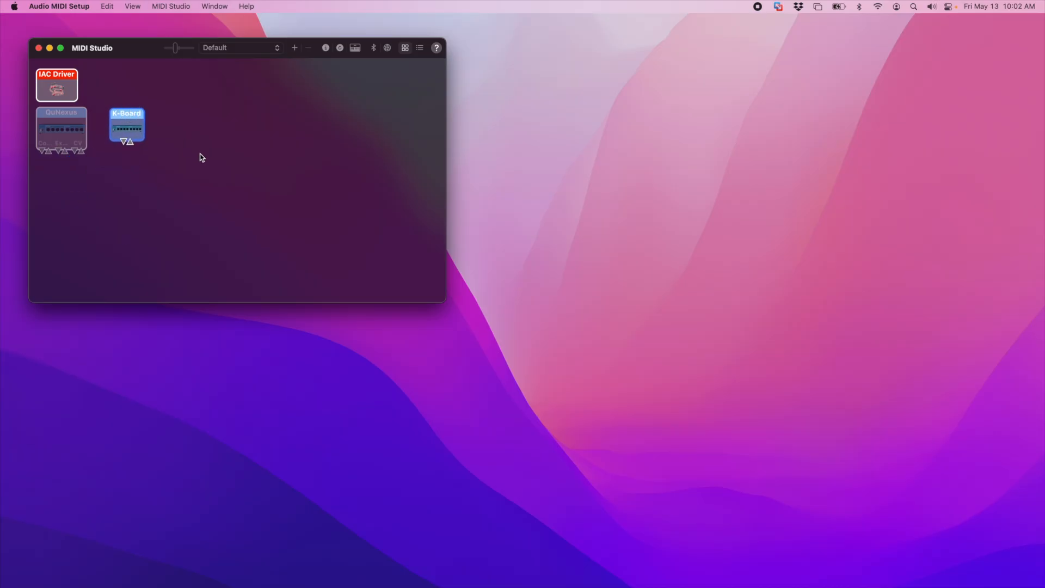
{"action": "key", "text": "super+i"}
{"action": "left_click", "coordinate": [103, 319]}
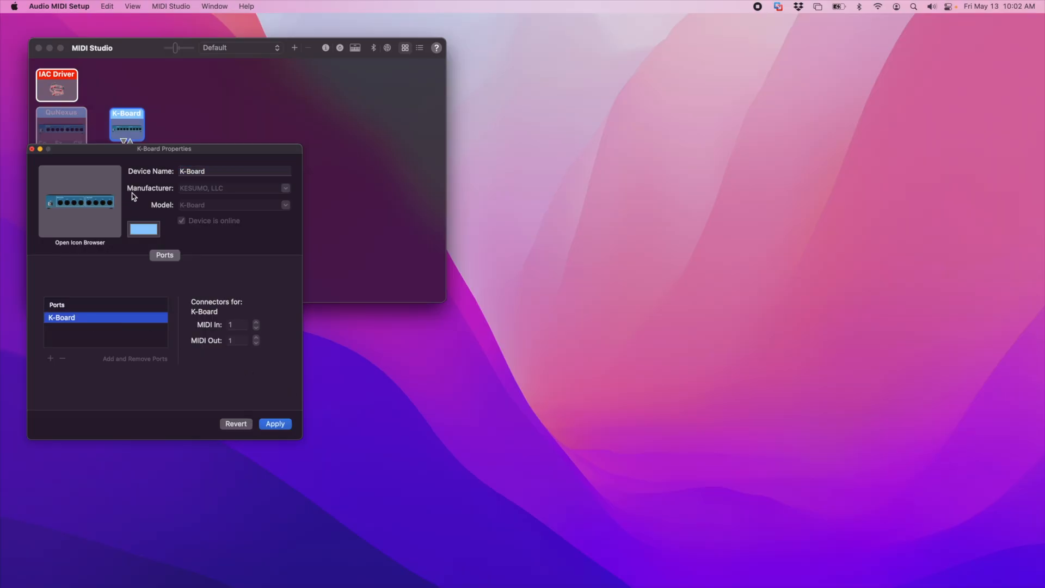
{"action": "left_click", "coordinate": [207, 171]}
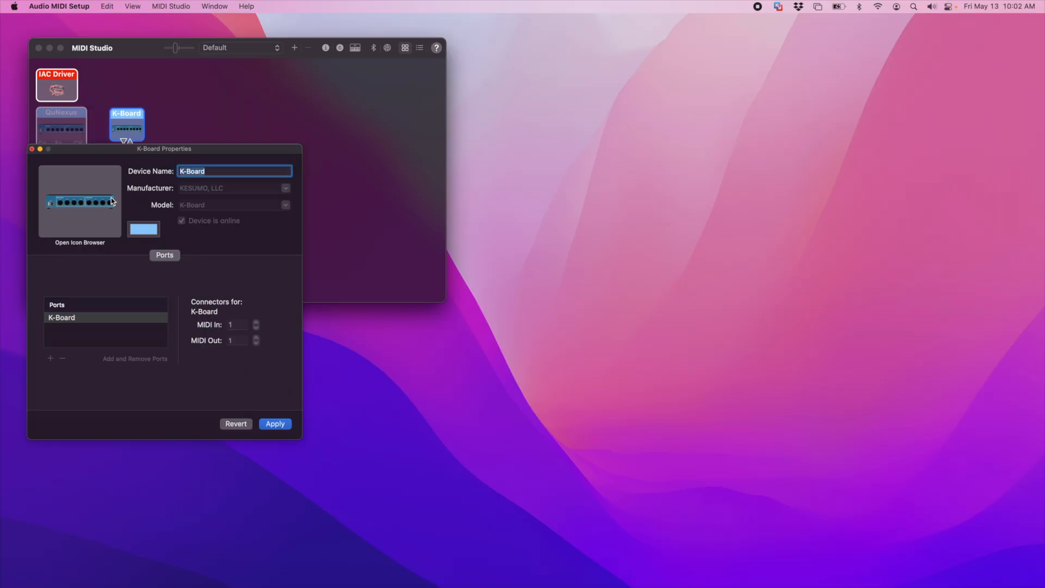
{"action": "left_click", "coordinate": [33, 149]}
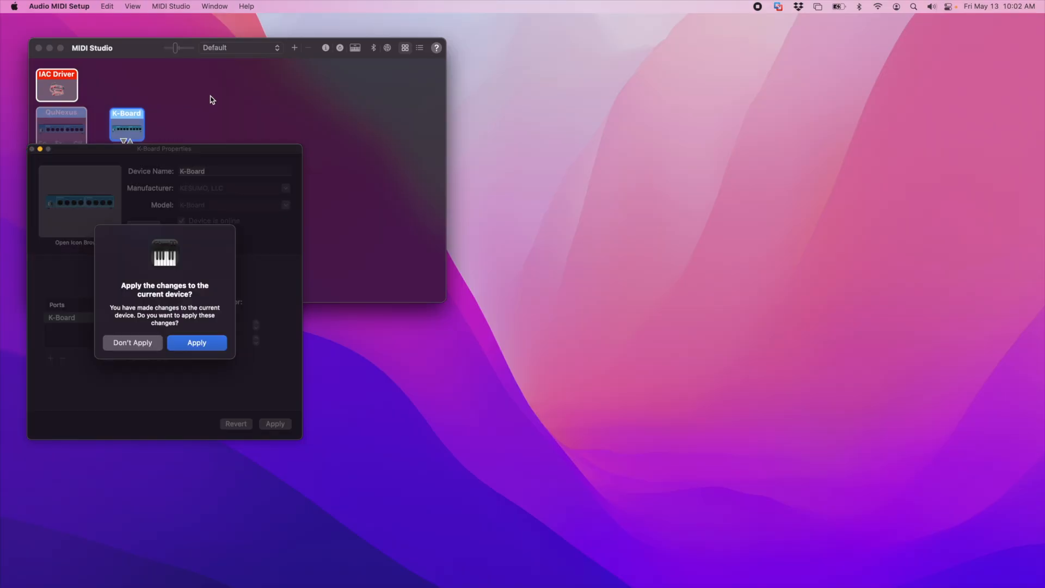
{"action": "left_click", "coordinate": [138, 343]}
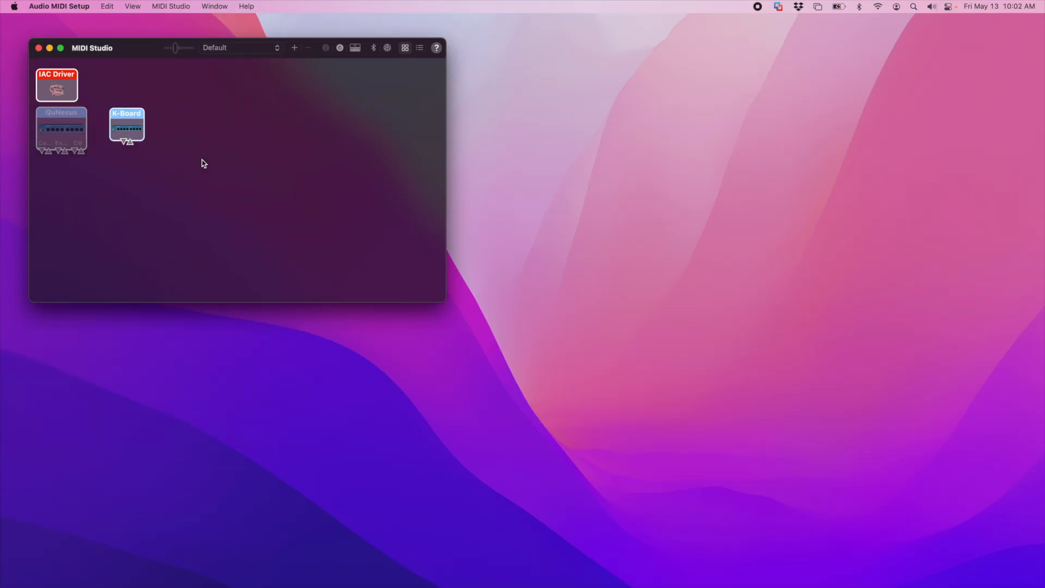
Review the QUNEO's device name and port in its properties, then close them without applying changes.
{"action": "left_click", "coordinate": [341, 49]}
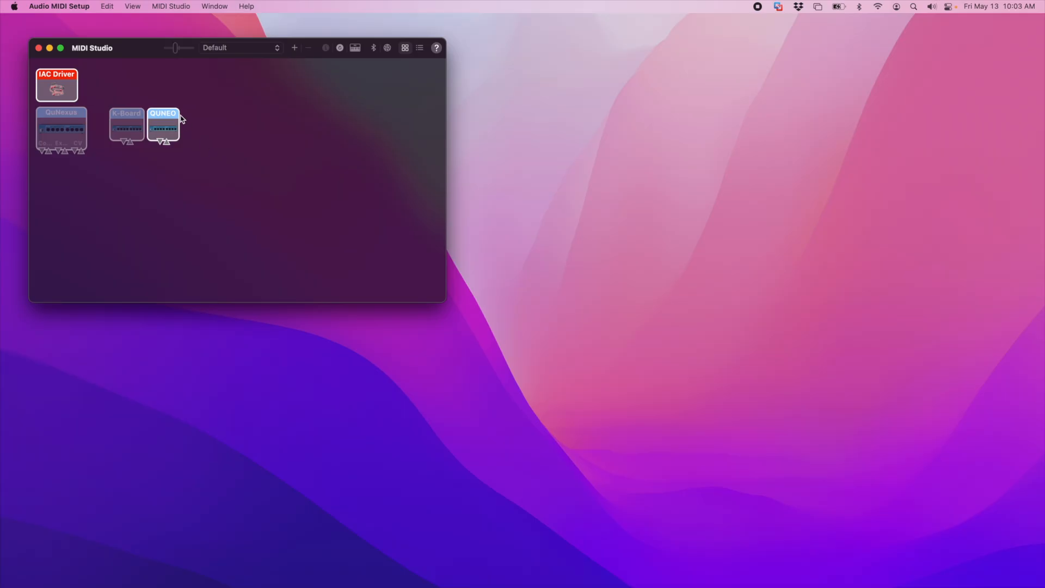
{"action": "left_click", "coordinate": [172, 119]}
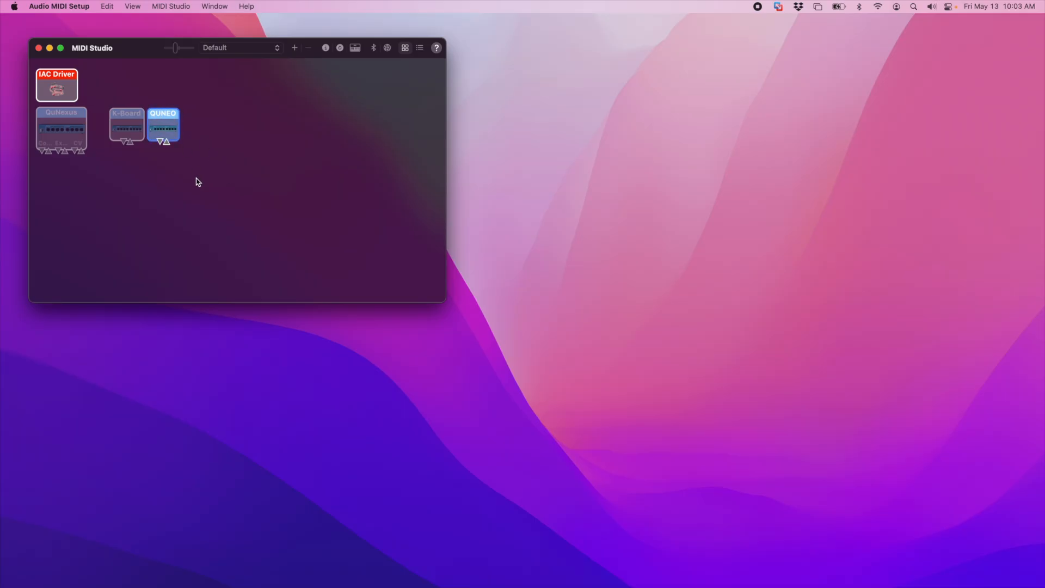
{"action": "double_click", "coordinate": [163, 126]}
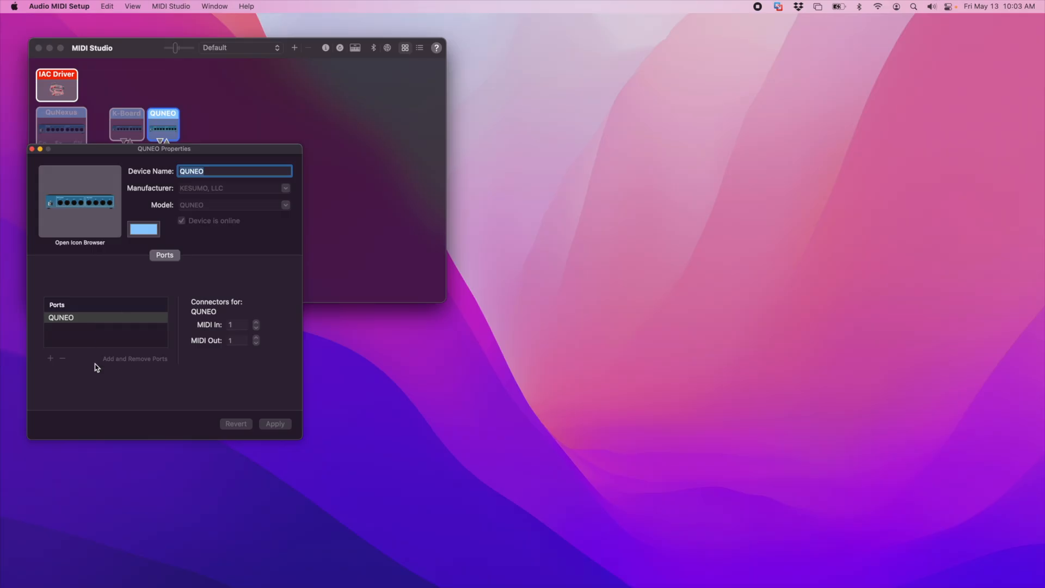
{"action": "left_click", "coordinate": [64, 318]}
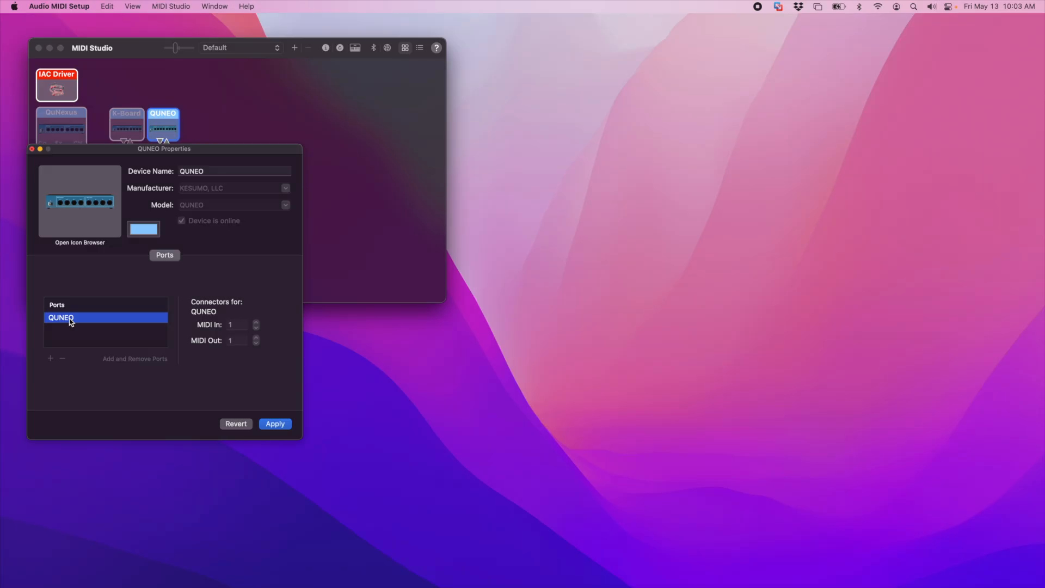
{"action": "left_click", "coordinate": [32, 150]}
{"action": "left_click", "coordinate": [145, 342]}
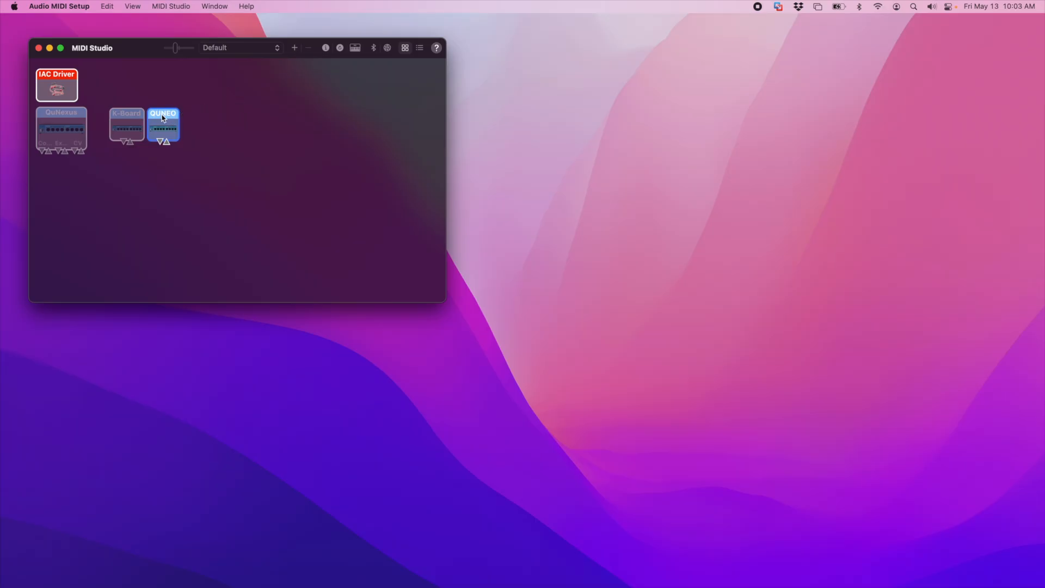
Delete the offline QUNEO device from MIDI Studio.
{"action": "left_click", "coordinate": [209, 120]}
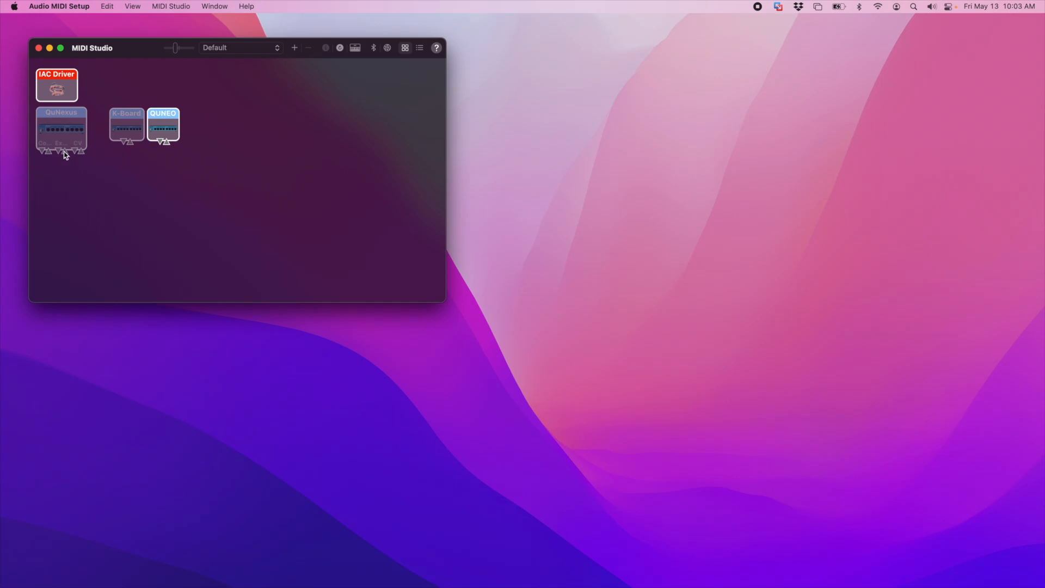
{"action": "left_click", "coordinate": [144, 147]}
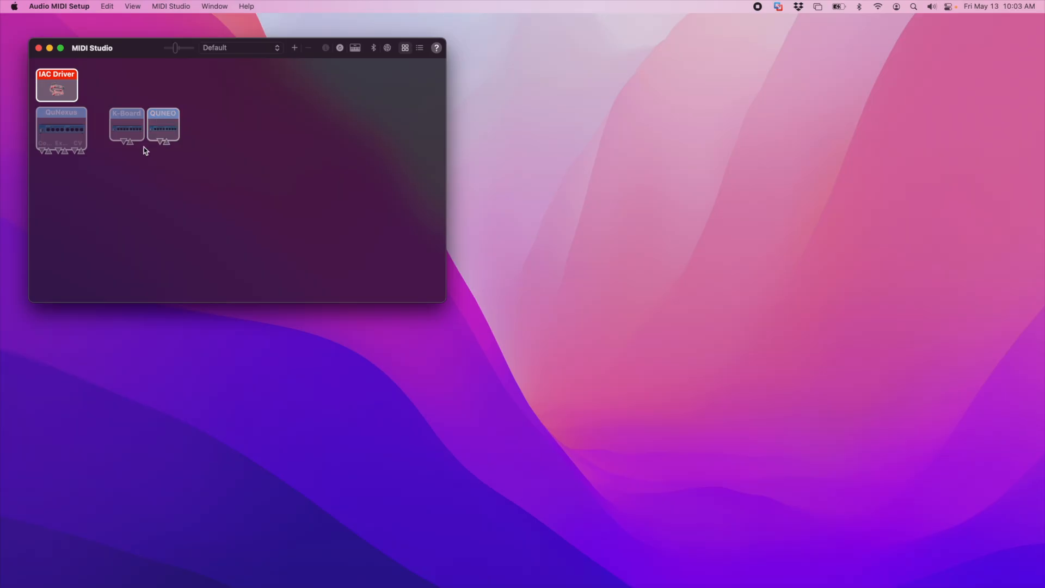
{"action": "left_click", "coordinate": [162, 116]}
{"action": "key", "text": "Delete"}
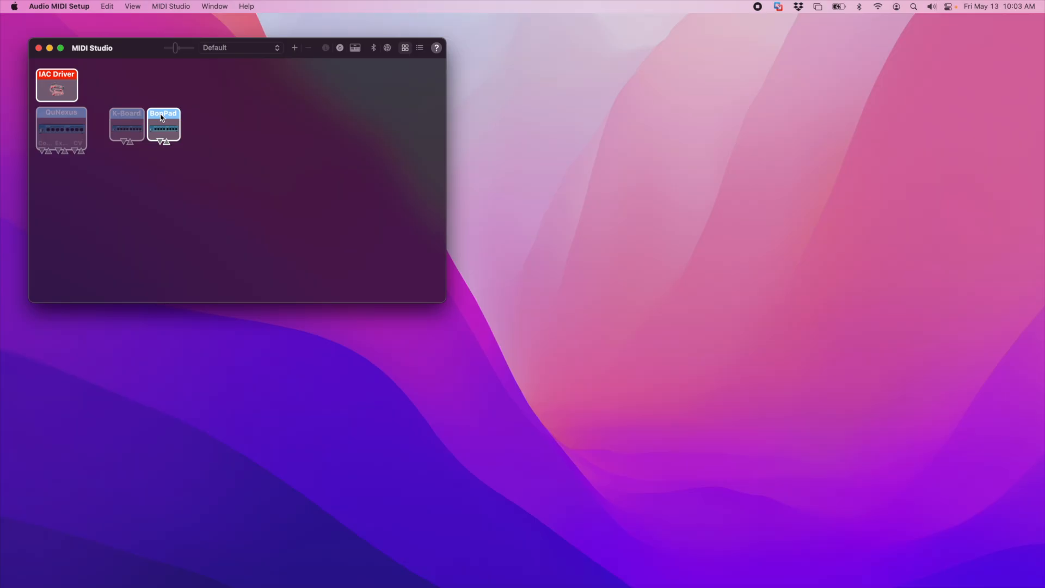
Review the BopPad's device name and port in its properties, then close them and deselect the device.
{"action": "left_click", "coordinate": [161, 117]}
{"action": "double_click", "coordinate": [178, 132]}
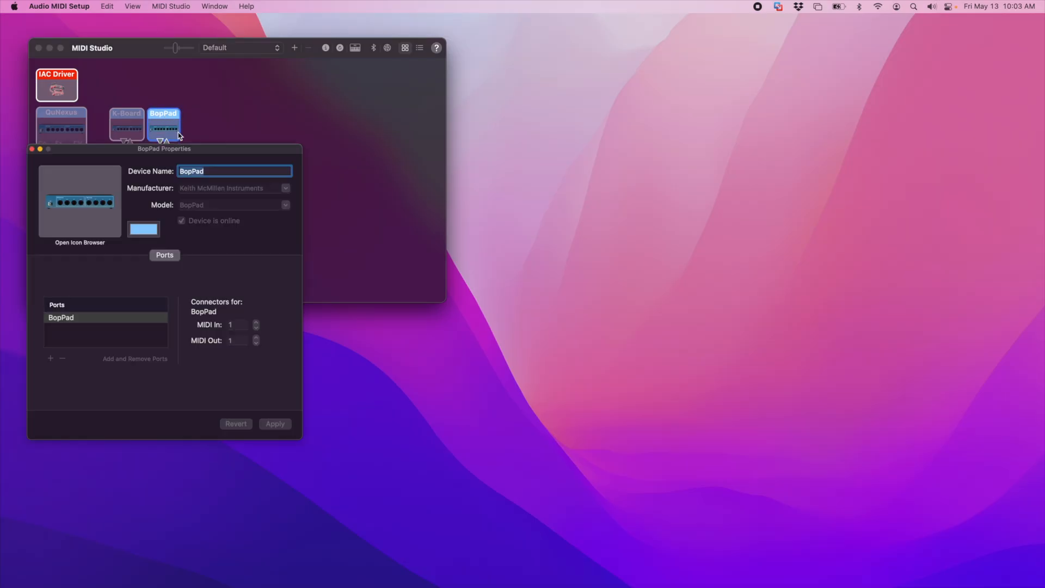
{"action": "left_click", "coordinate": [86, 150]}
{"action": "left_click_drag", "start_coordinate": [86, 149], "coordinate": [145, 148]}
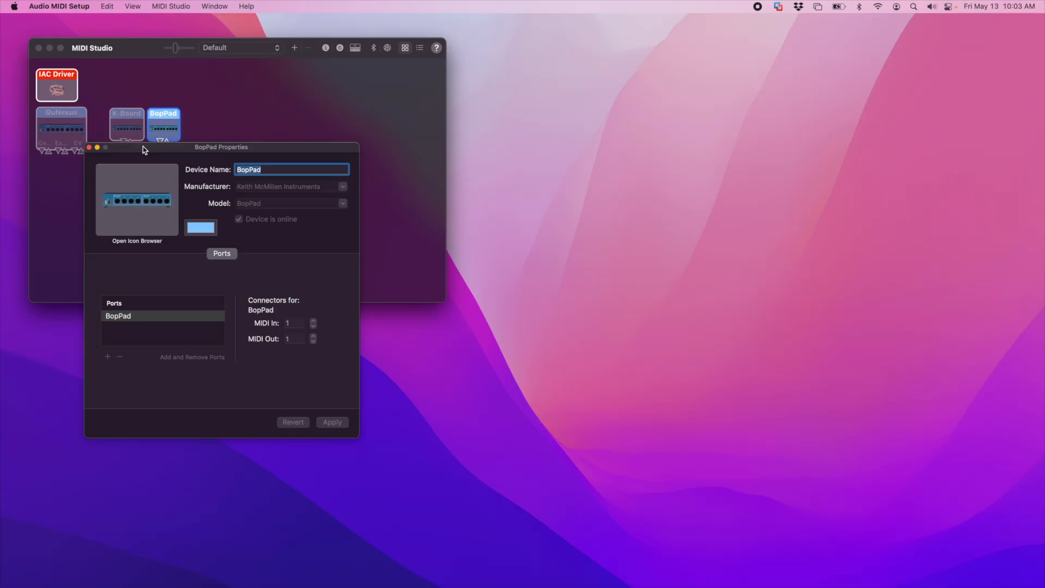
{"action": "left_click", "coordinate": [90, 149]}
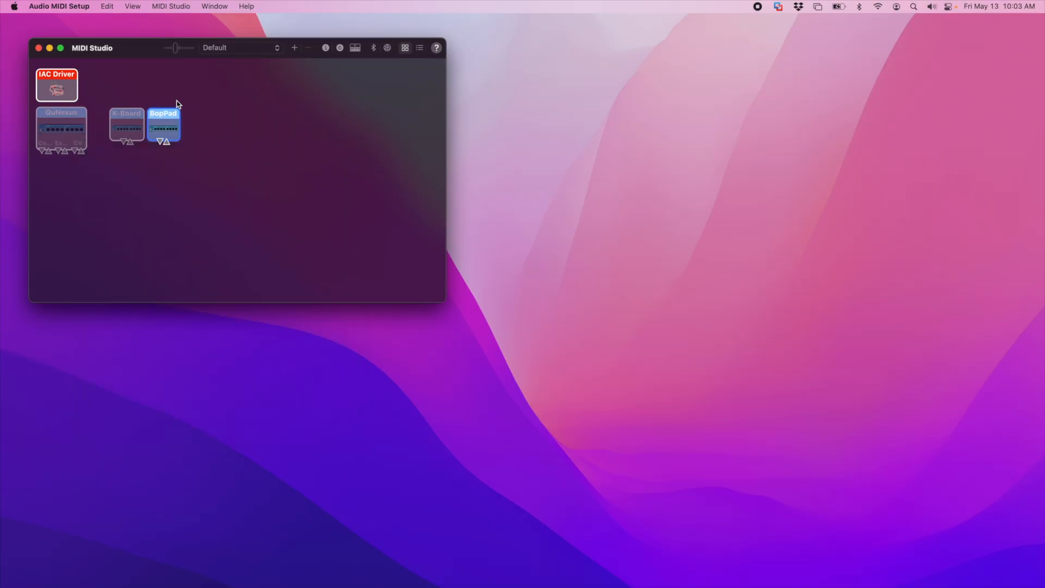
{"action": "left_click", "coordinate": [177, 104]}
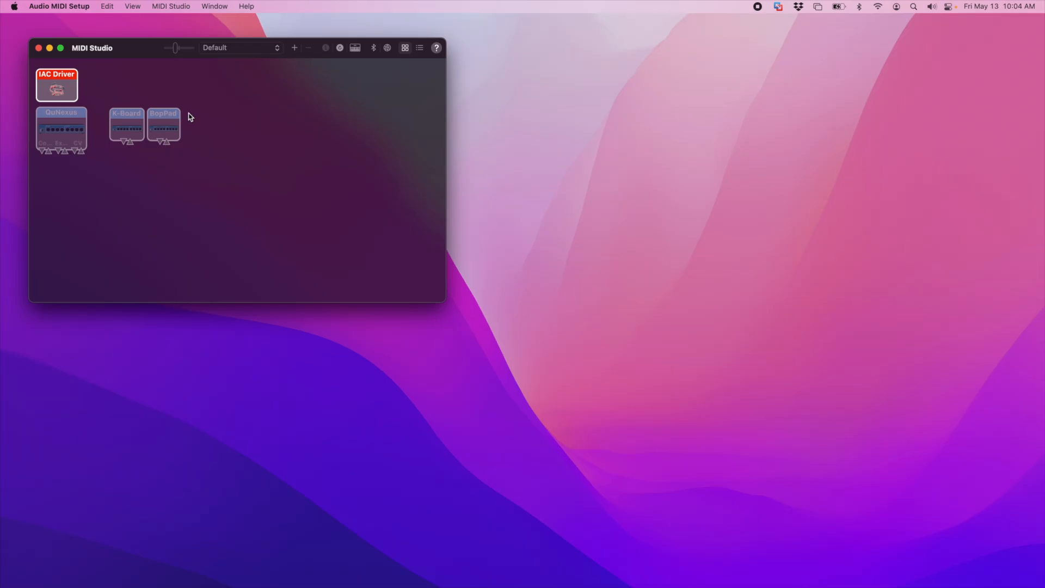
Open the K-Board Pro 4's properties and review its device name and its Control Surface and Expander ports.
{"action": "left_click", "coordinate": [218, 117]}
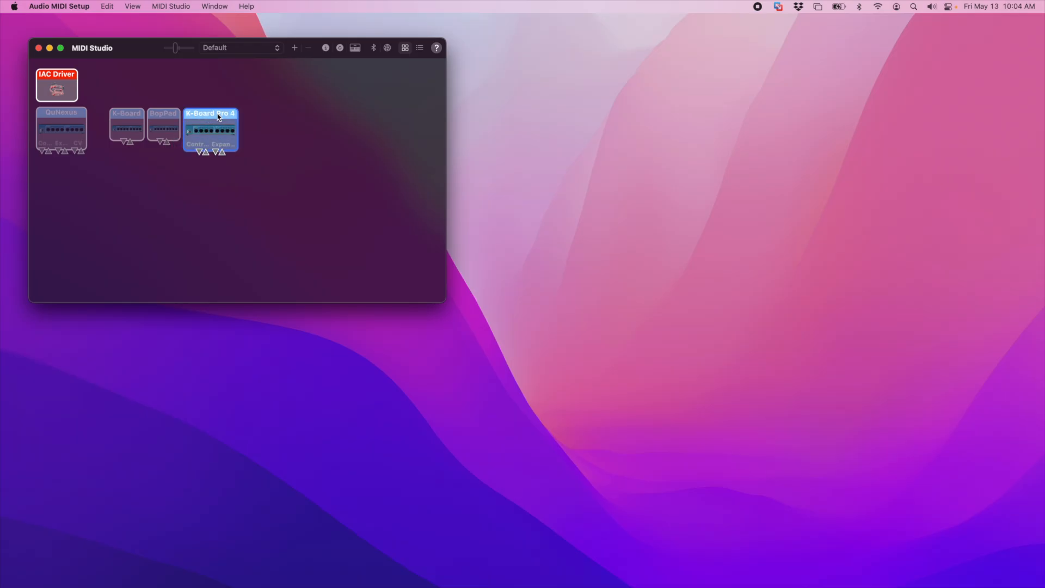
{"action": "key", "text": "super+i"}
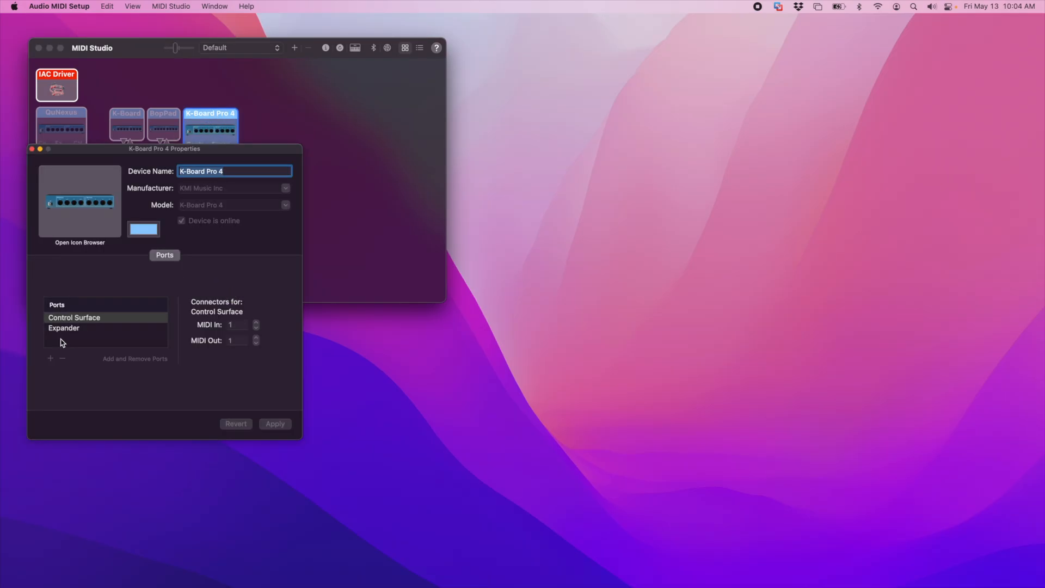
{"action": "left_click", "coordinate": [63, 320]}
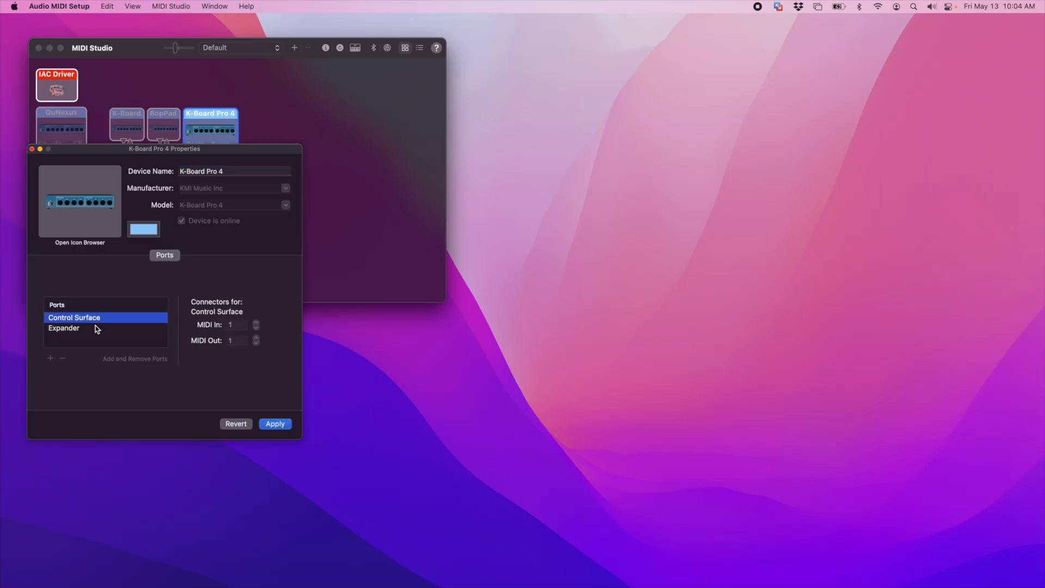
{"action": "left_click", "coordinate": [85, 328]}
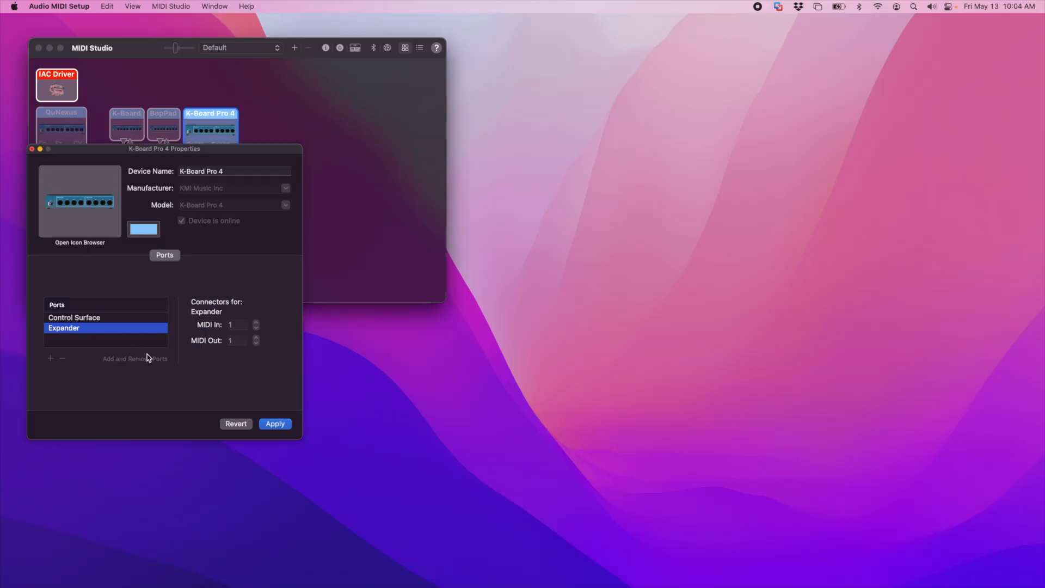
{"action": "left_click", "coordinate": [241, 171]}
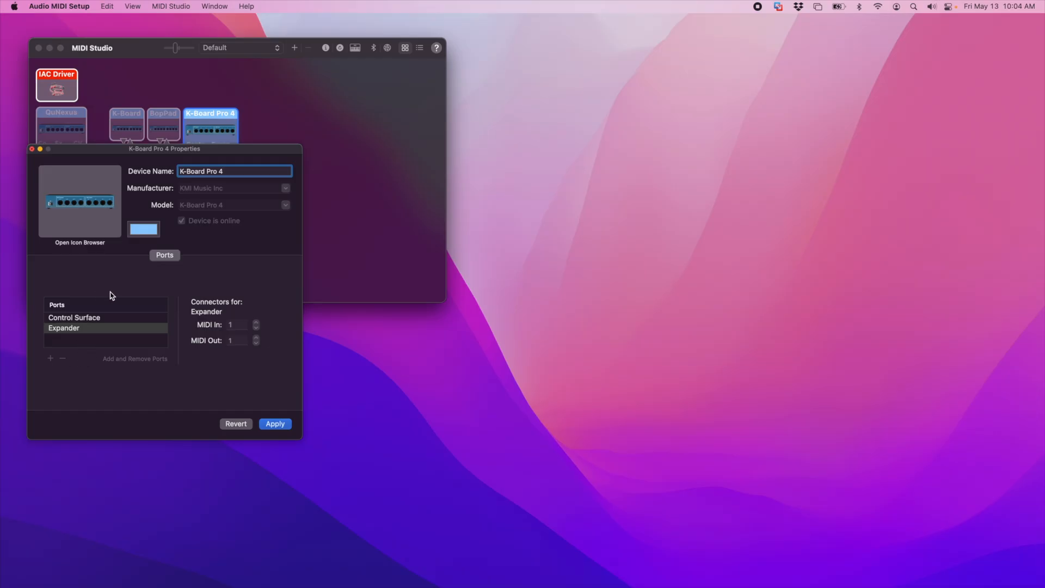
{"action": "left_click", "coordinate": [119, 306]}
Apply magenta as the K-Board Pro 4's device color, then close its properties and move the device below the other MIDI devices.
{"action": "left_click", "coordinate": [142, 234]}
{"action": "left_click", "coordinate": [174, 439]}
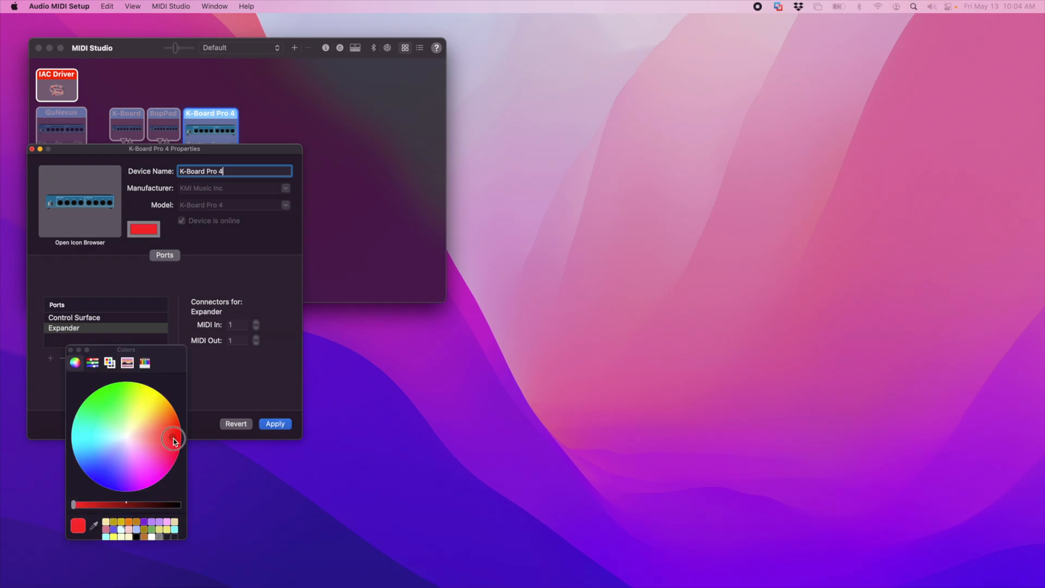
{"action": "left_click", "coordinate": [162, 484]}
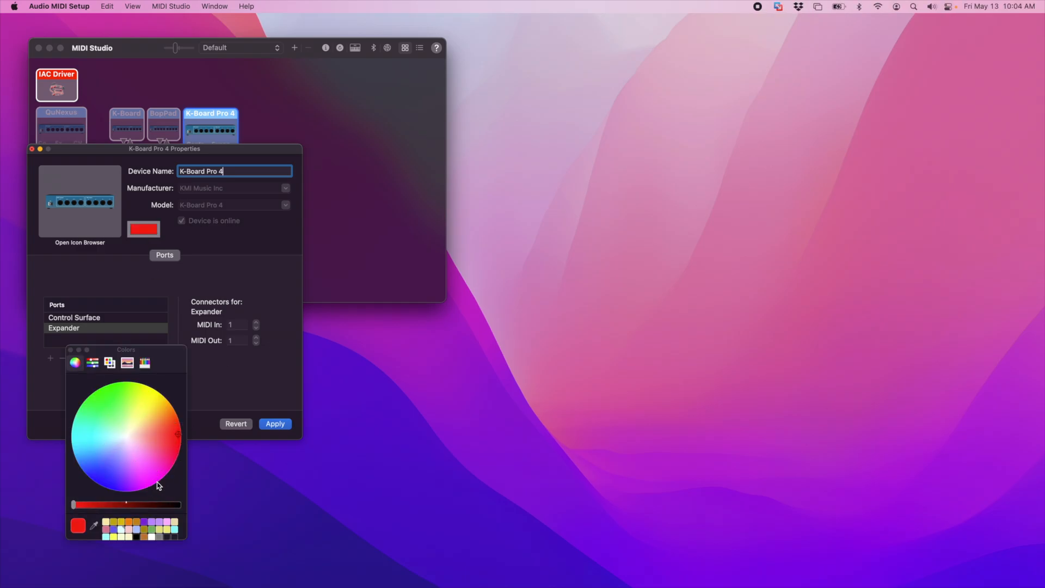
{"action": "left_click", "coordinate": [157, 483]}
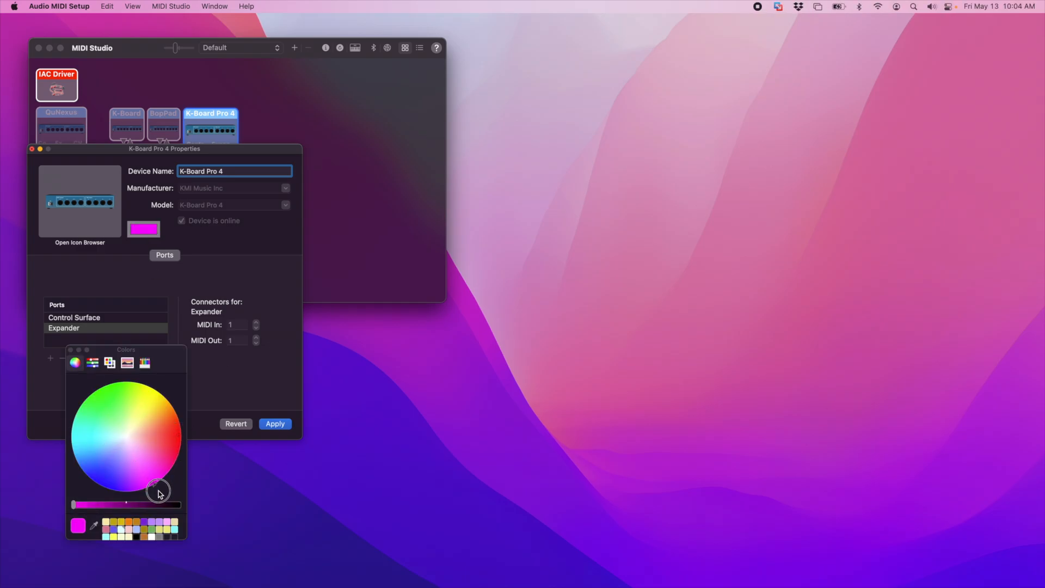
{"action": "left_click", "coordinate": [71, 349]}
{"action": "left_click", "coordinate": [277, 425]}
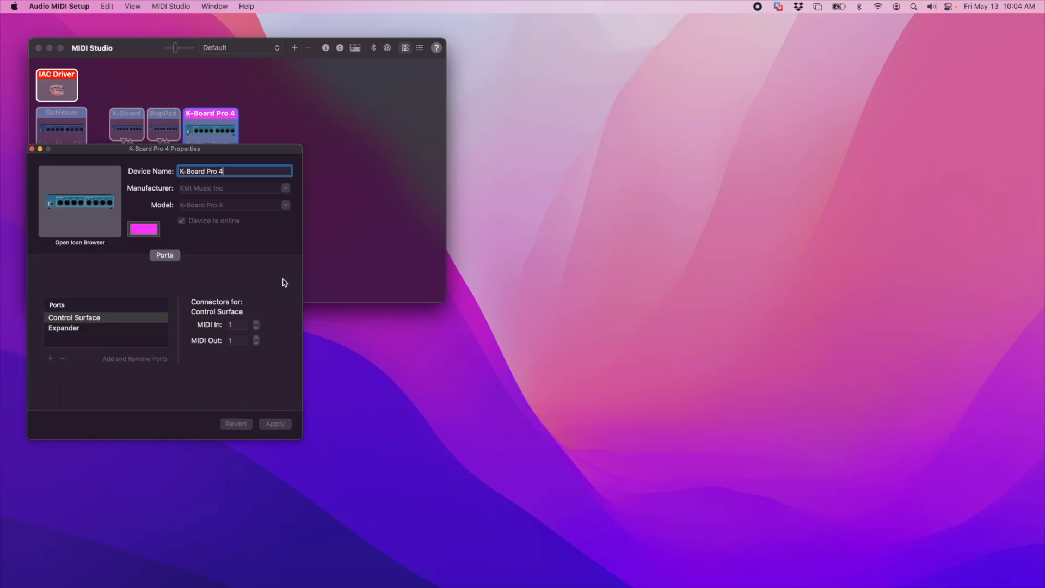
{"action": "left_click", "coordinate": [31, 148]}
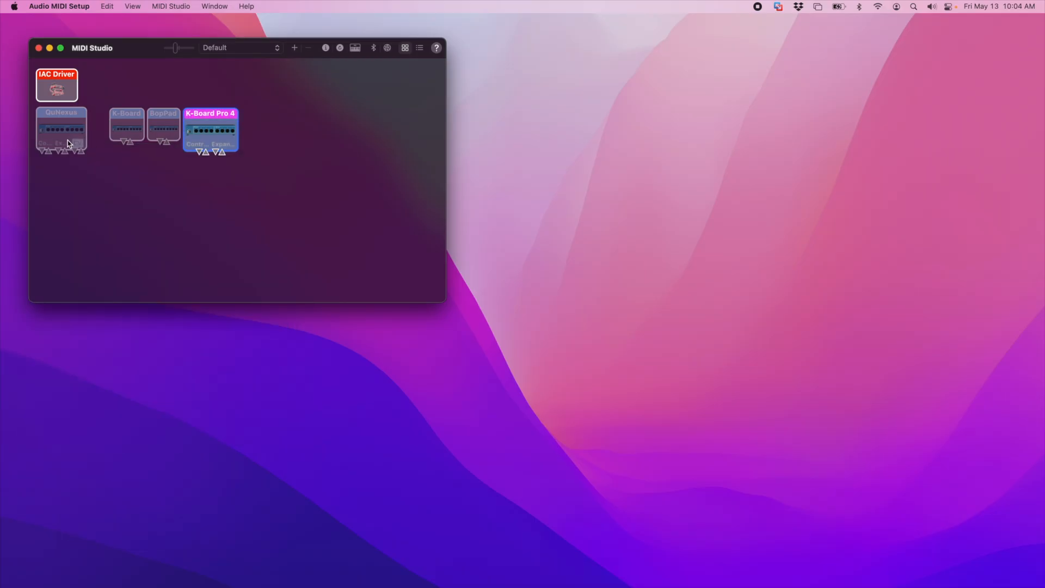
{"action": "left_click_drag", "start_coordinate": [196, 110], "coordinate": [93, 191]}
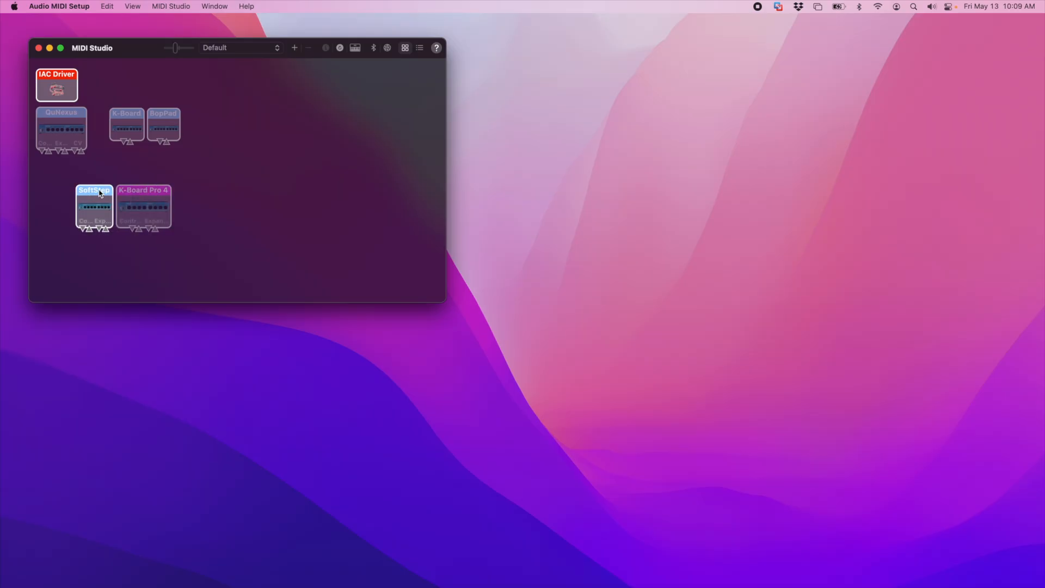
Open the SoftStep's properties and review its device name and its Control Surface and Expander ports.
{"action": "left_click", "coordinate": [100, 192]}
{"action": "double_click", "coordinate": [100, 192]}
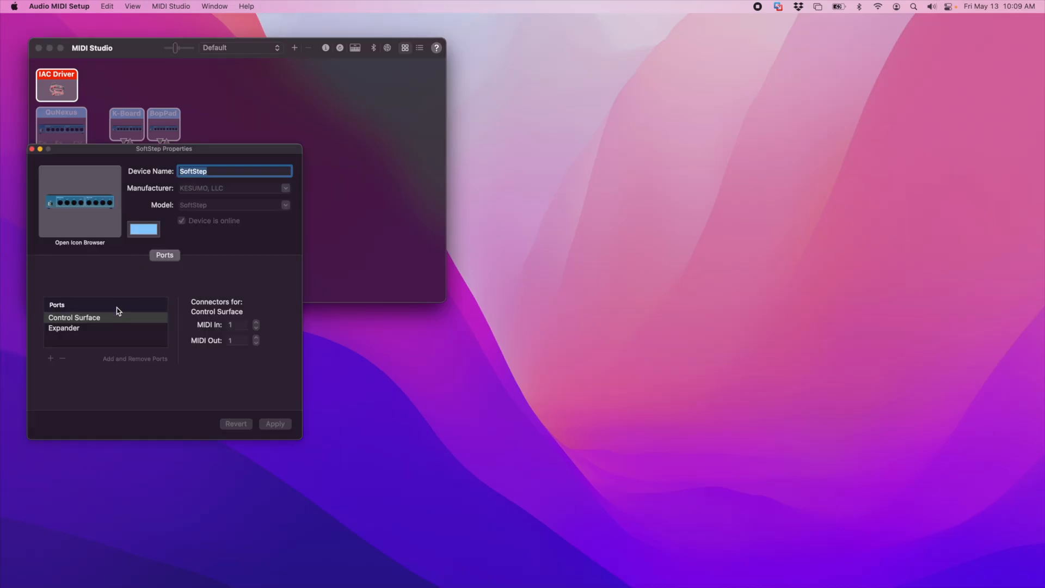
{"action": "left_click", "coordinate": [87, 319]}
{"action": "left_click", "coordinate": [68, 329]}
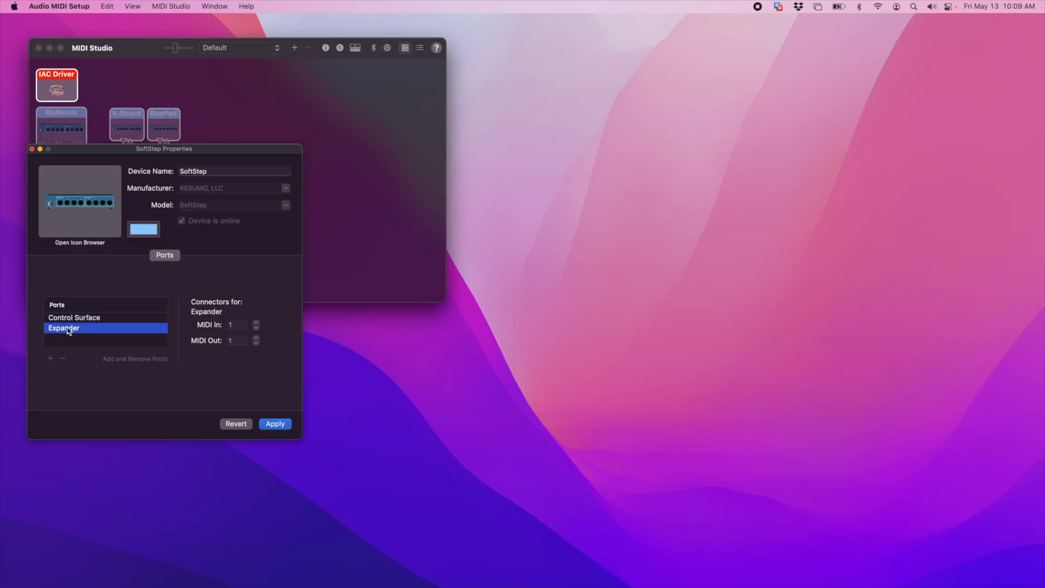
{"action": "left_click", "coordinate": [100, 320]}
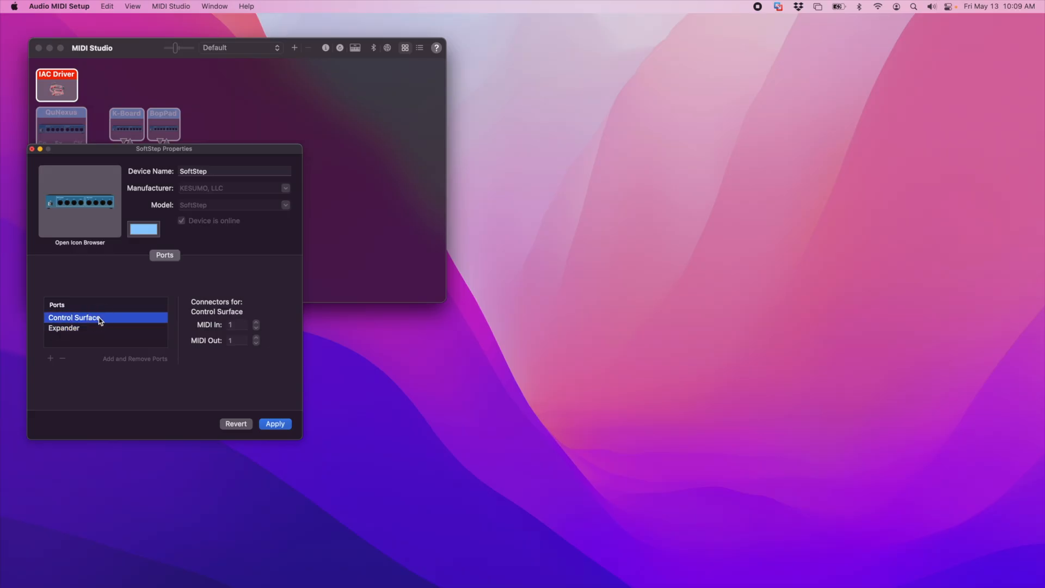
{"action": "left_click", "coordinate": [74, 329]}
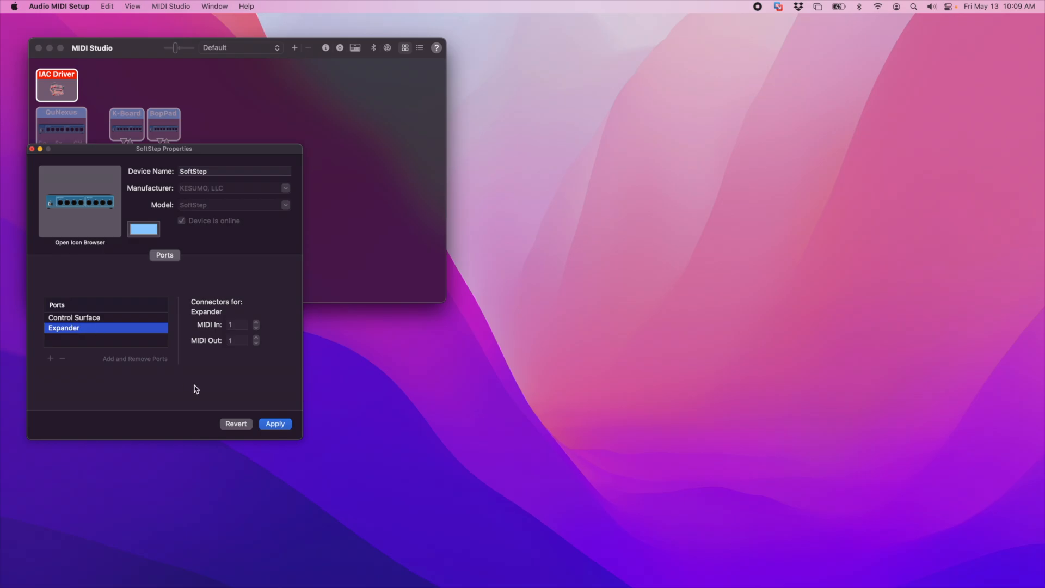